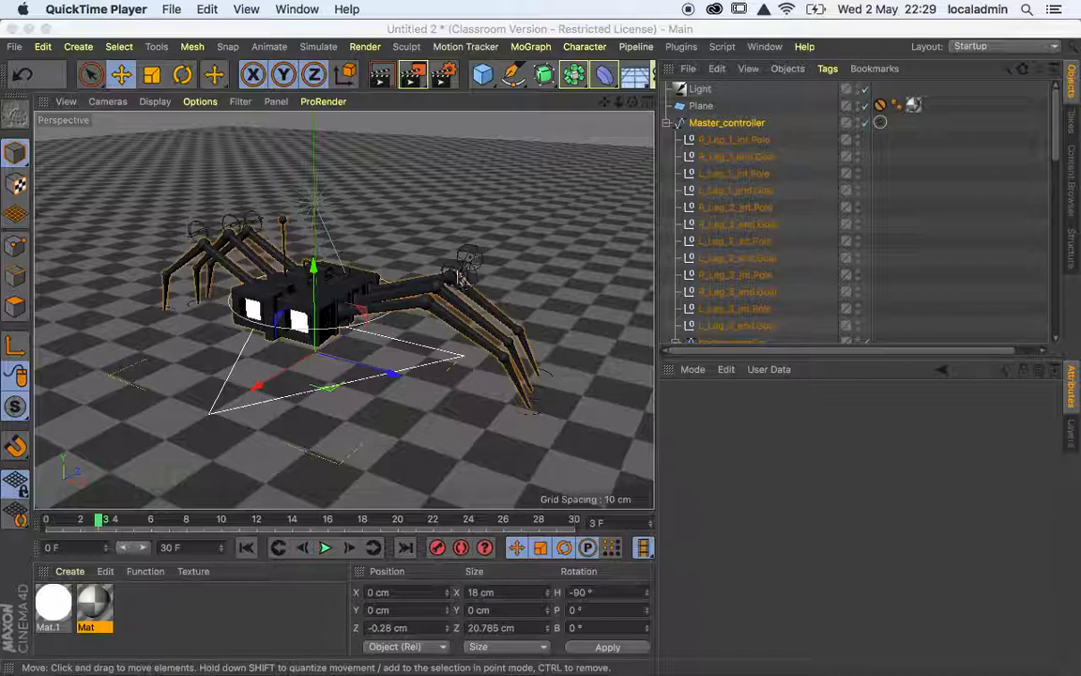
Reset the Master_controller's Z position to 0 cm at frame 0 and freeze all its transformations.
drag(258, 392, 204, 410)
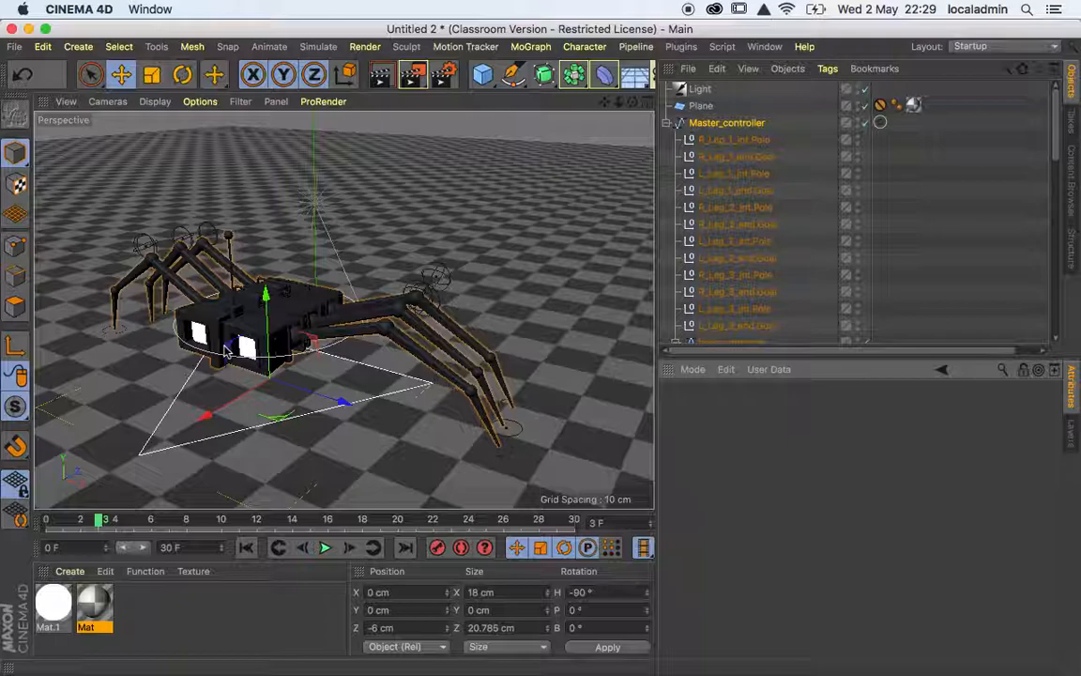
key(super+z)
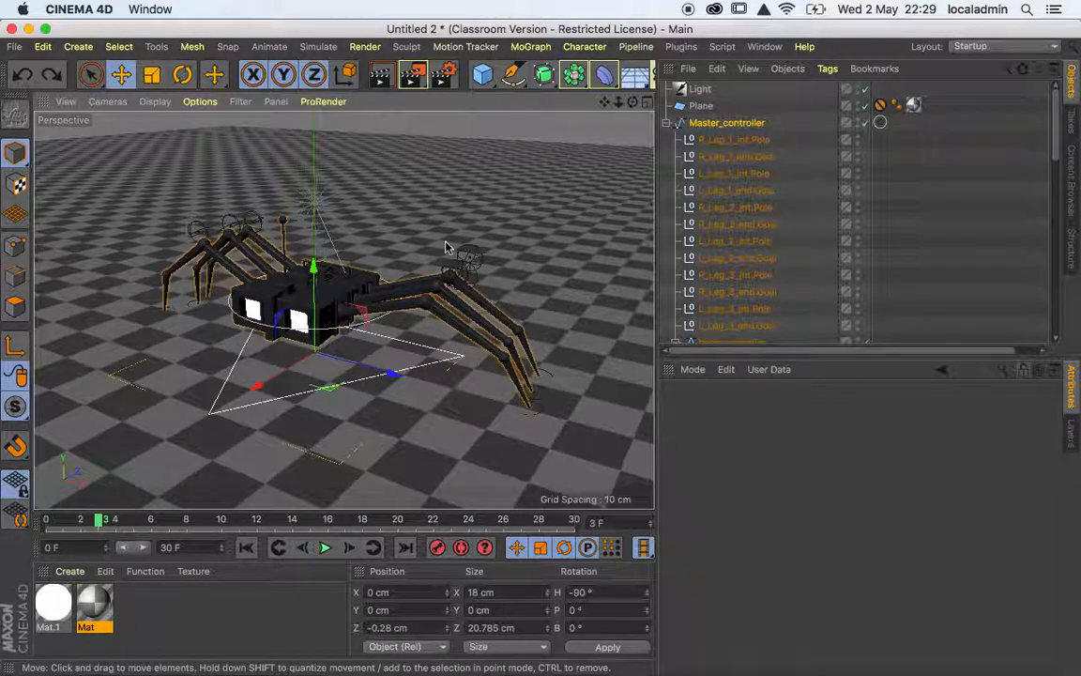
click(750, 129)
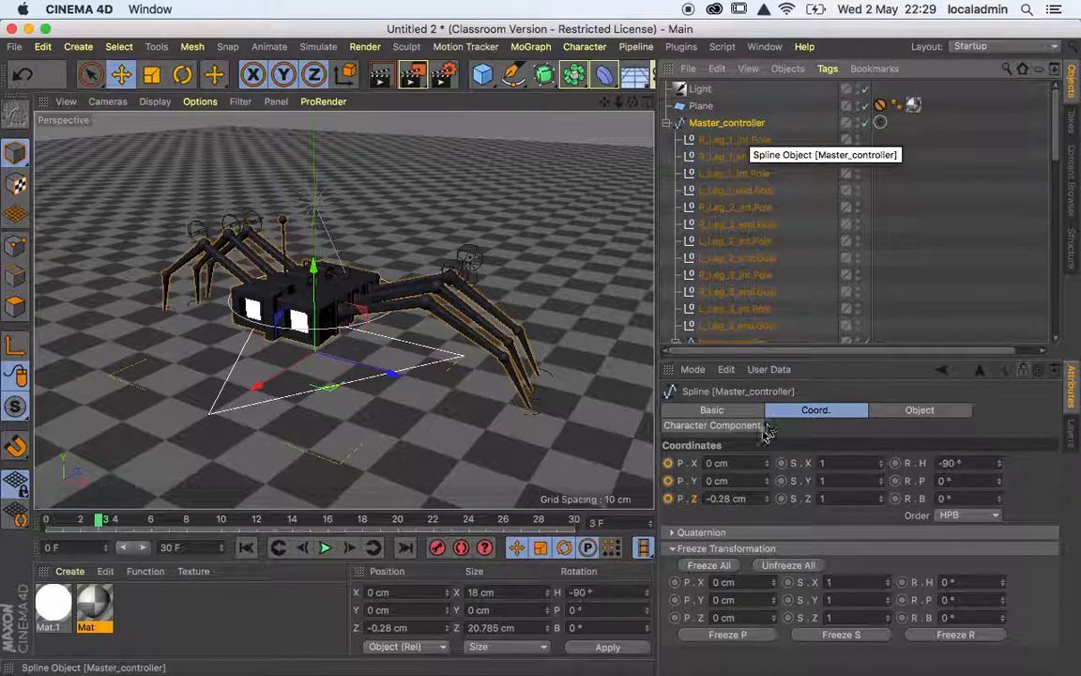
click(247, 549)
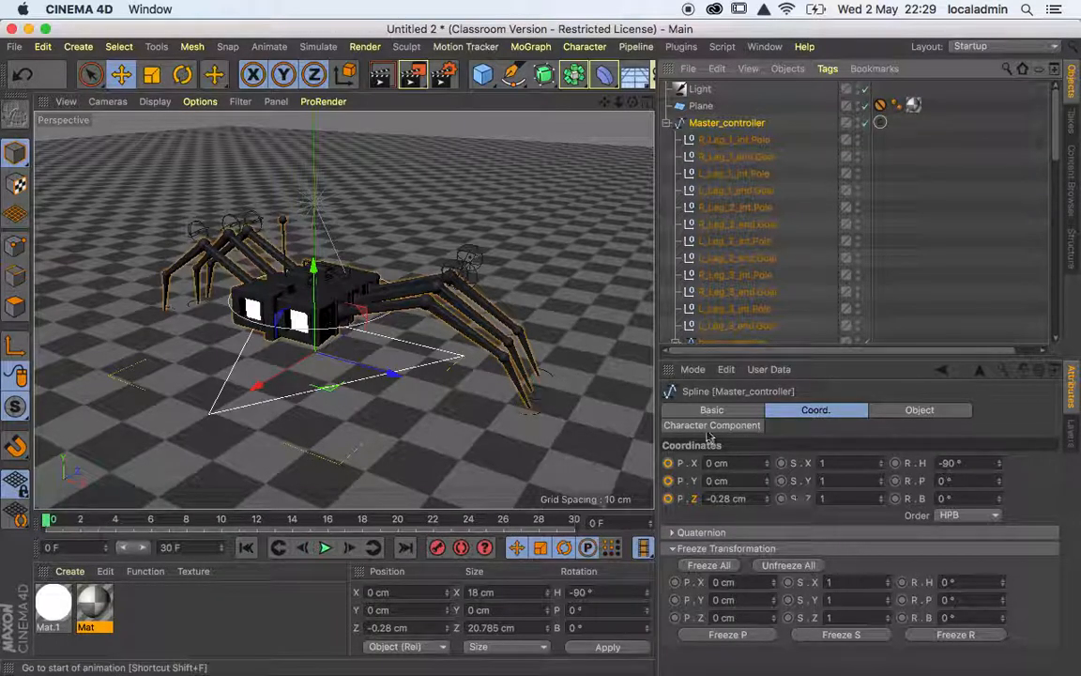
right_click(767, 500)
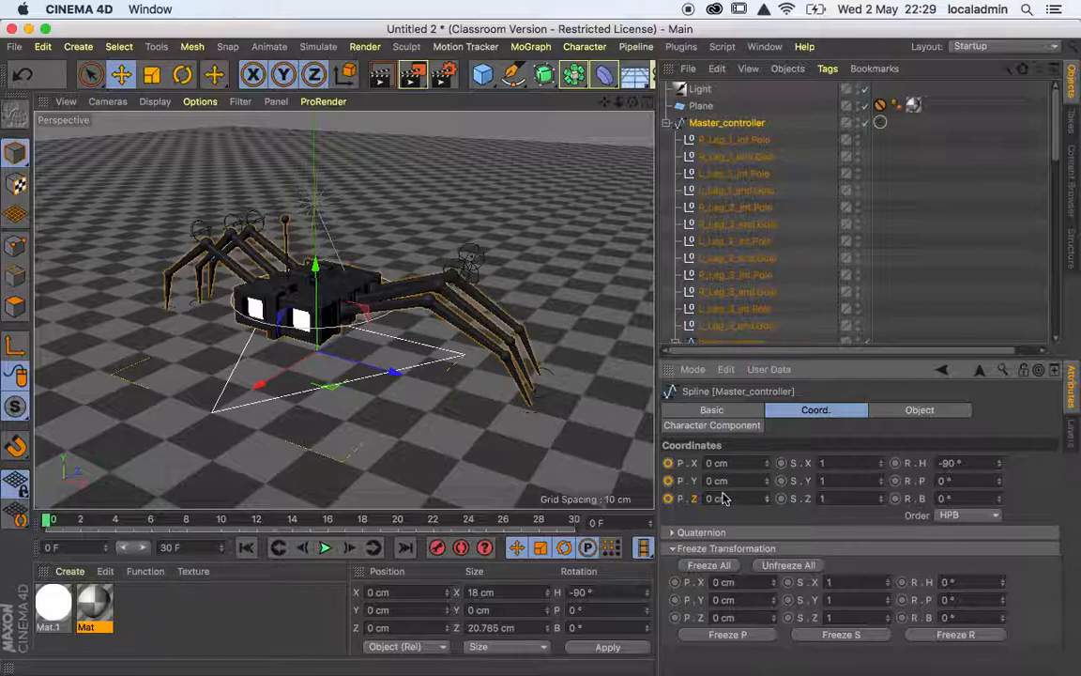
click(711, 565)
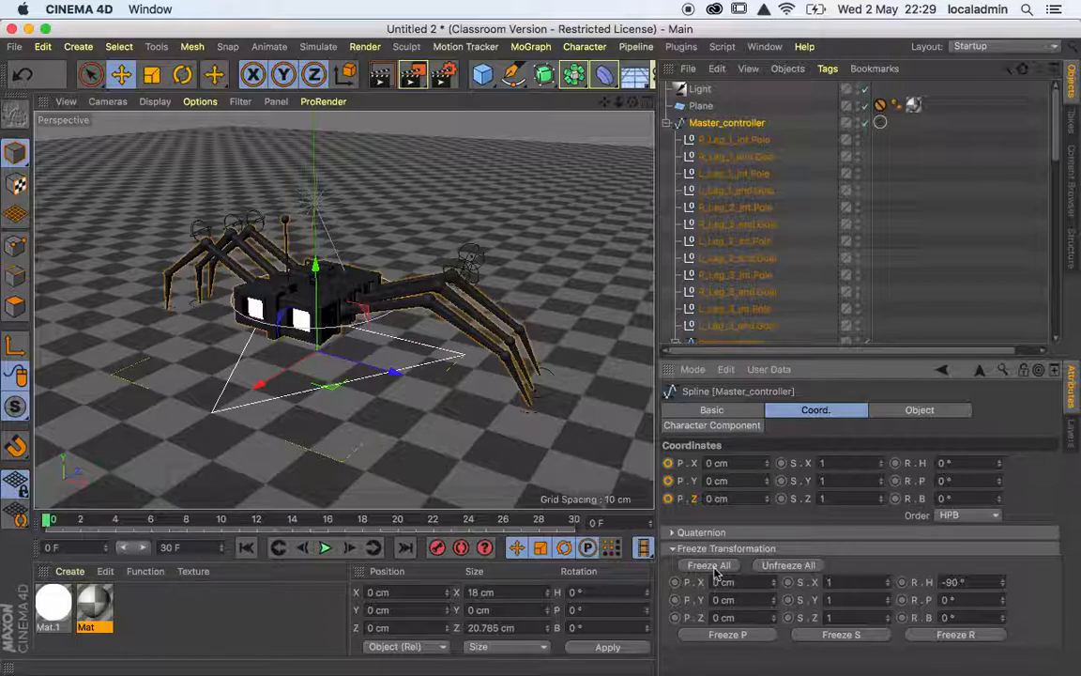
Move the Master_controller to about 7.8 cm in X and 6.2 cm in Y, and return it with Reset PSR.
drag(260, 390, 194, 434)
drag(225, 277, 242, 213)
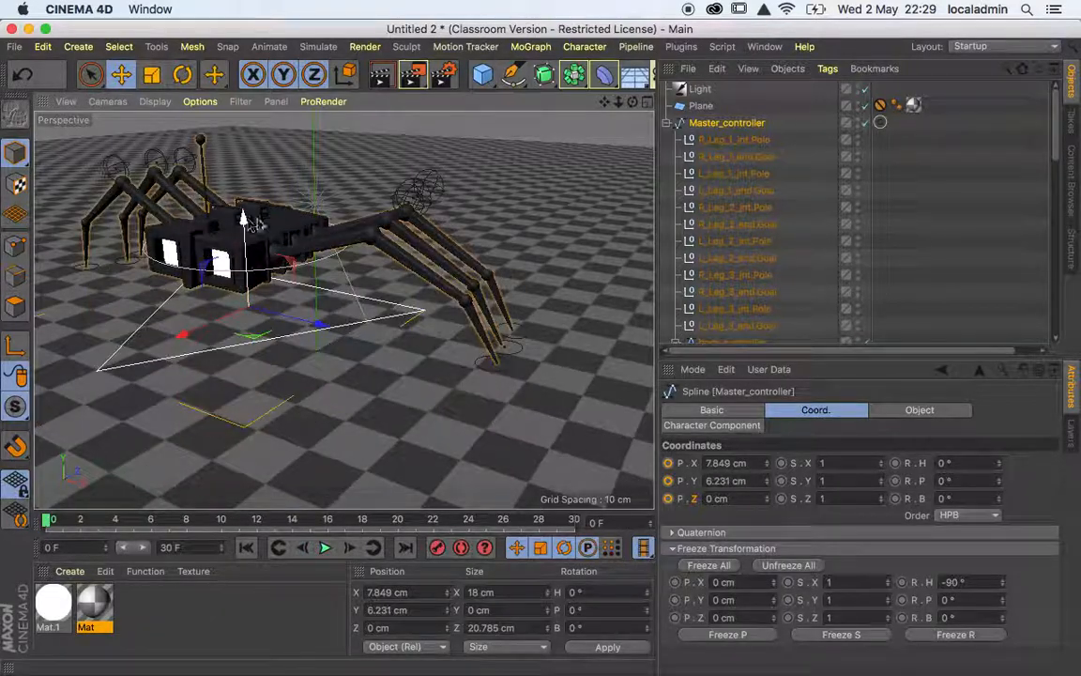
click(586, 47)
mouse_move(619, 89)
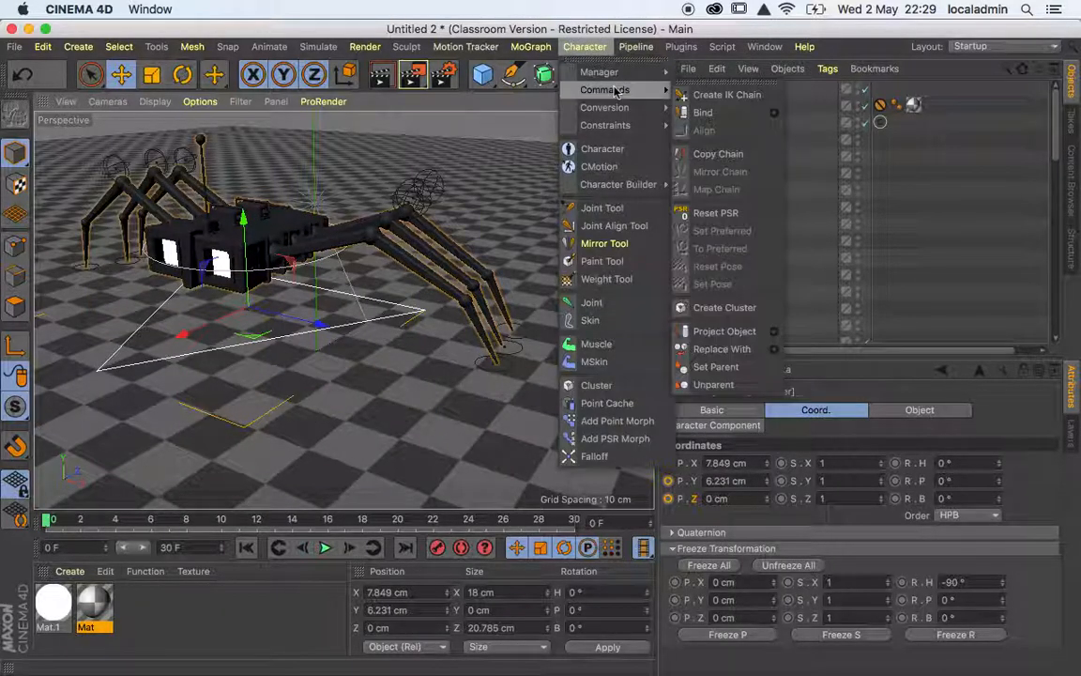
click(744, 219)
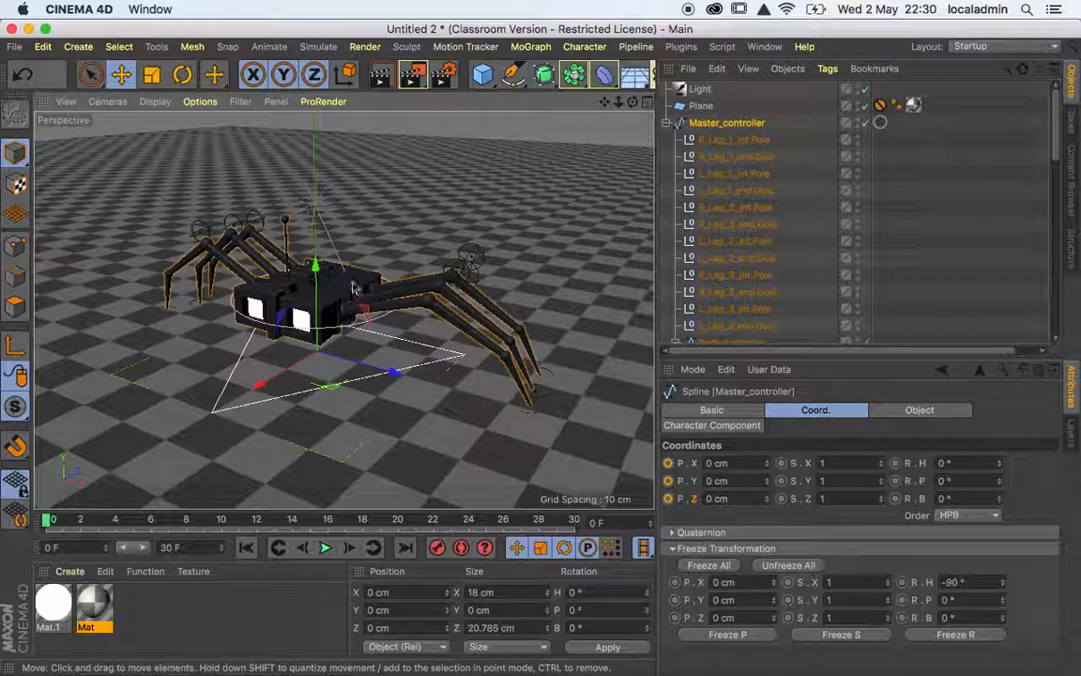
Rotate the body_controller to a pitch of about -19.8° and raise it to about 5.2 cm in Y.
click(291, 328)
mouse_move(314, 206)
mouse_down()
mouse_move(310, 194)
mouse_move(315, 209)
mouse_up()
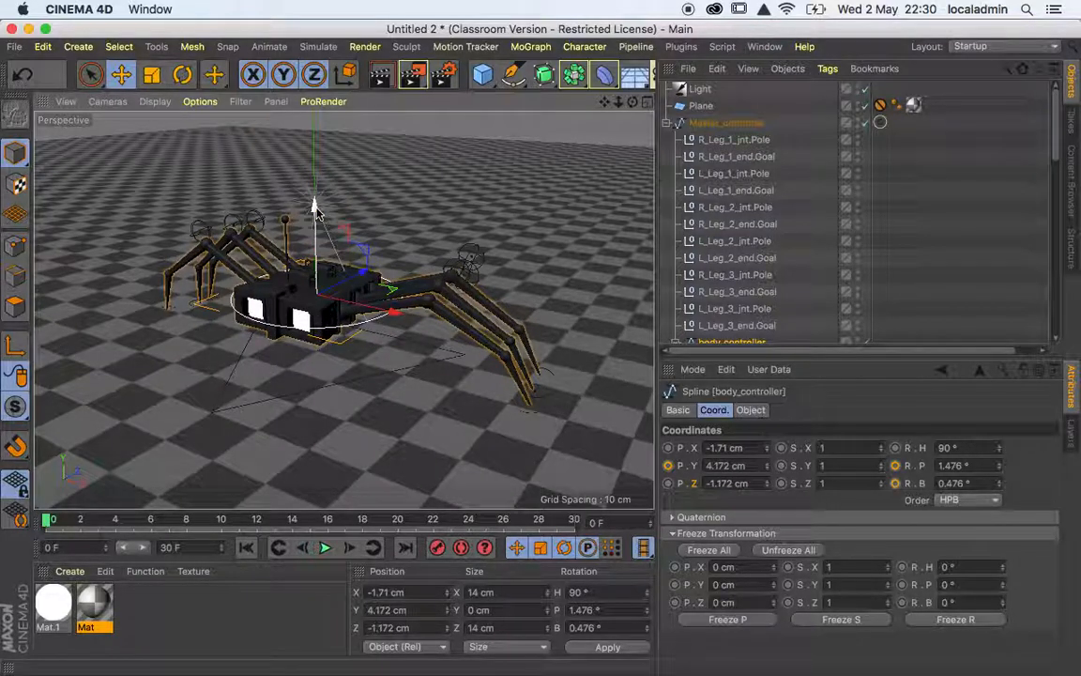
key(r)
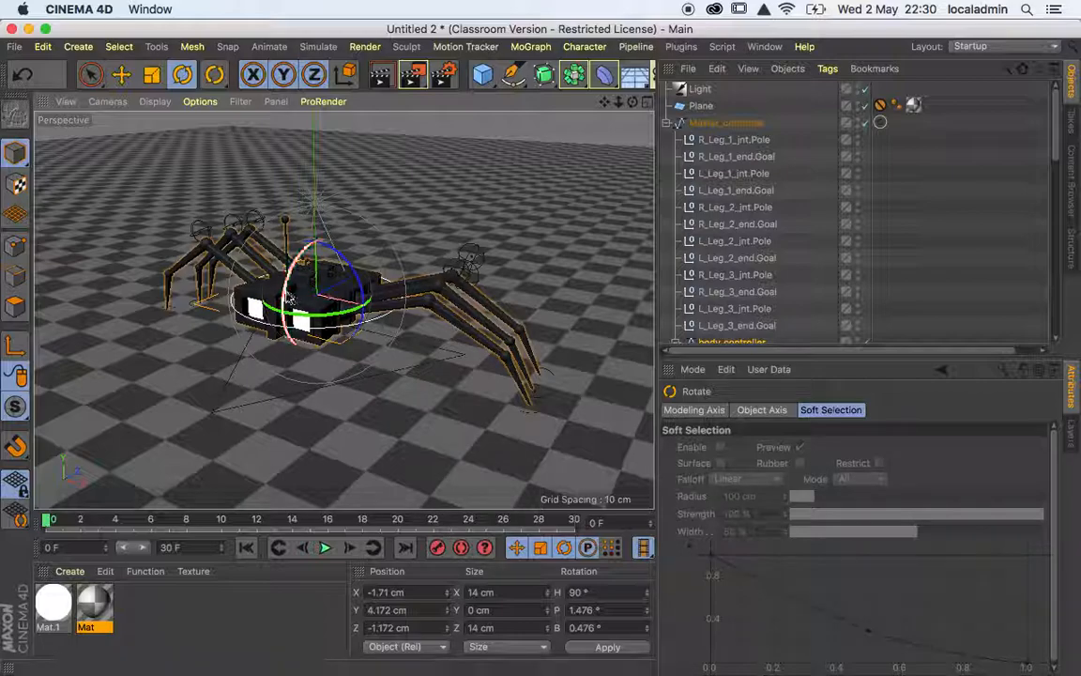
drag(288, 299, 309, 298)
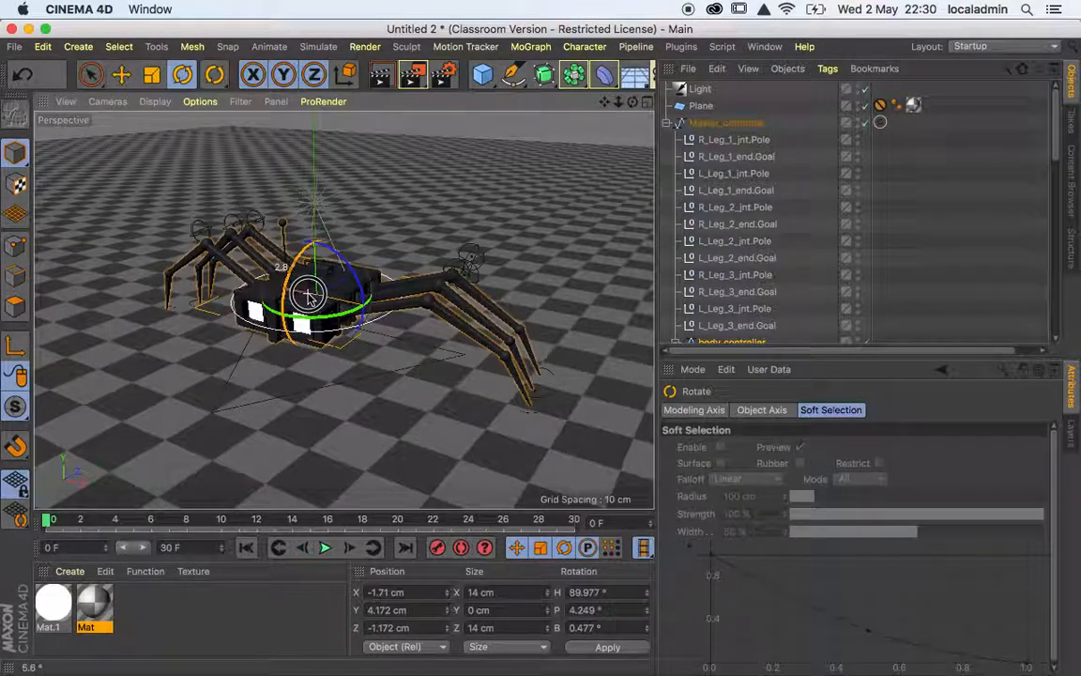
key(super+z)
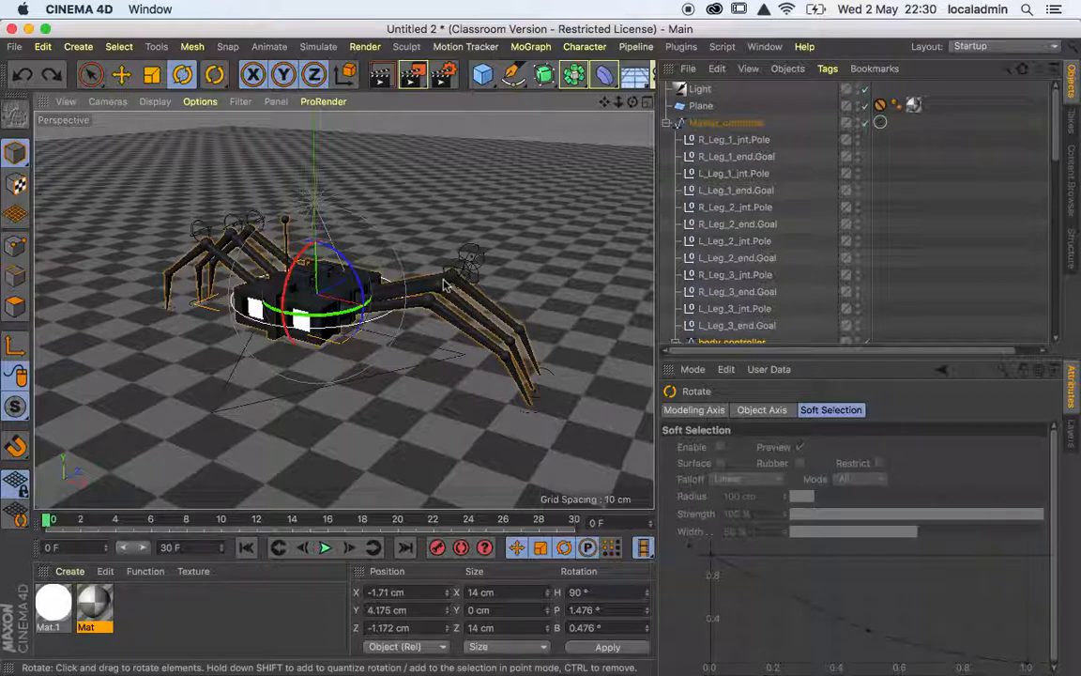
drag(279, 246, 299, 268)
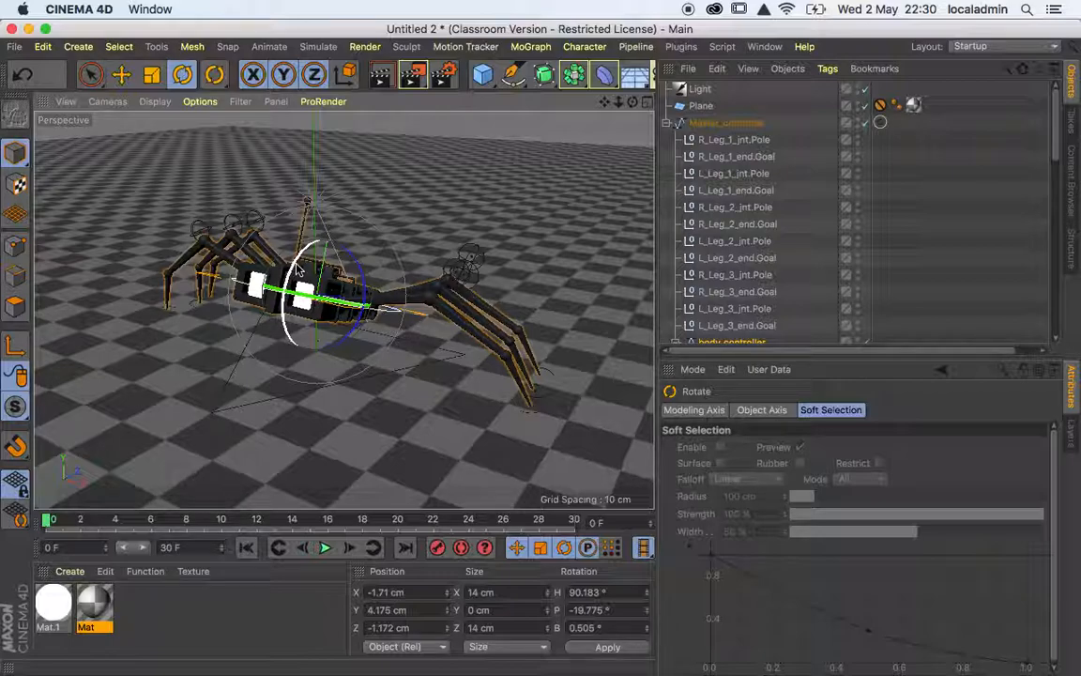
key(e)
drag(310, 208, 339, 201)
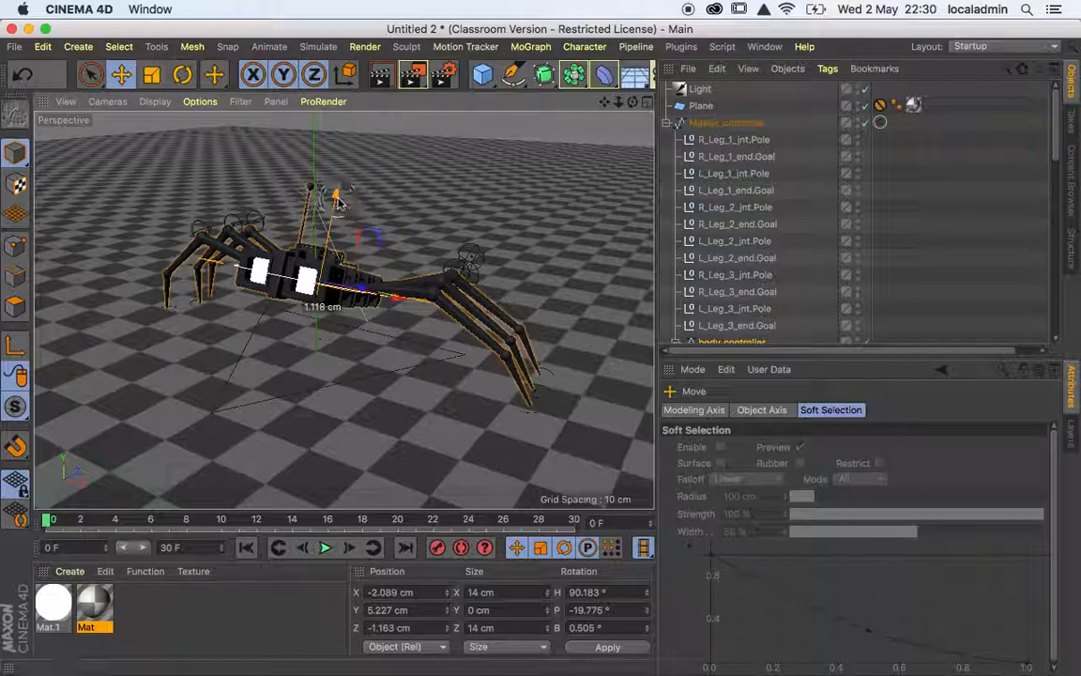
Try Reset PSR on the body_controller and undo it.
click(584, 46)
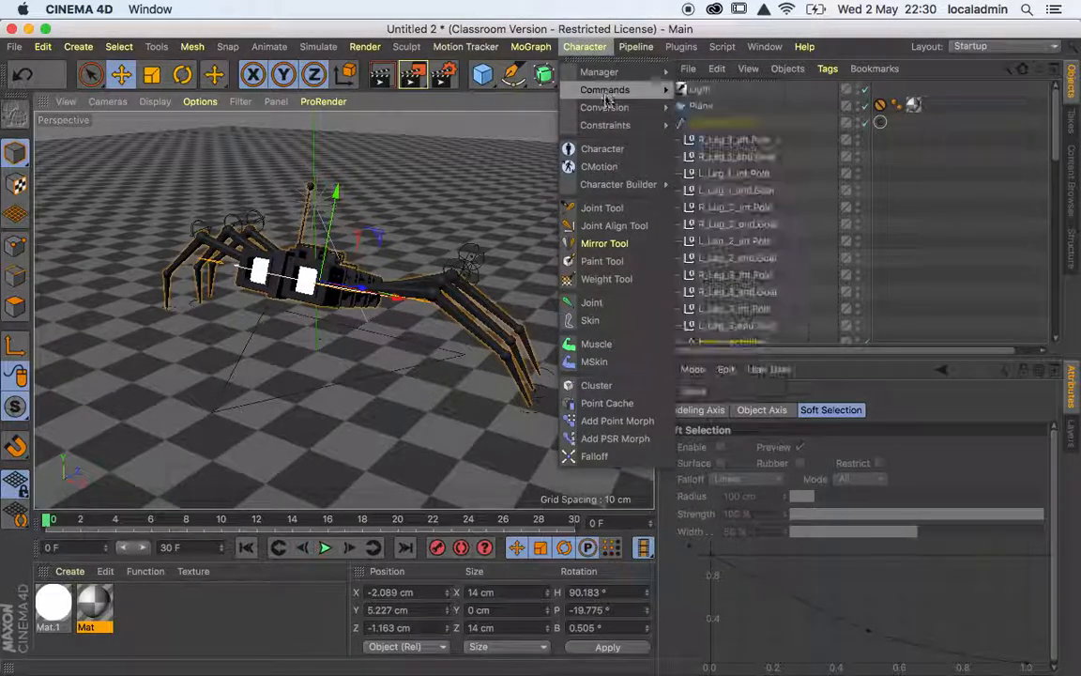
mouse_move(607, 99)
click(725, 214)
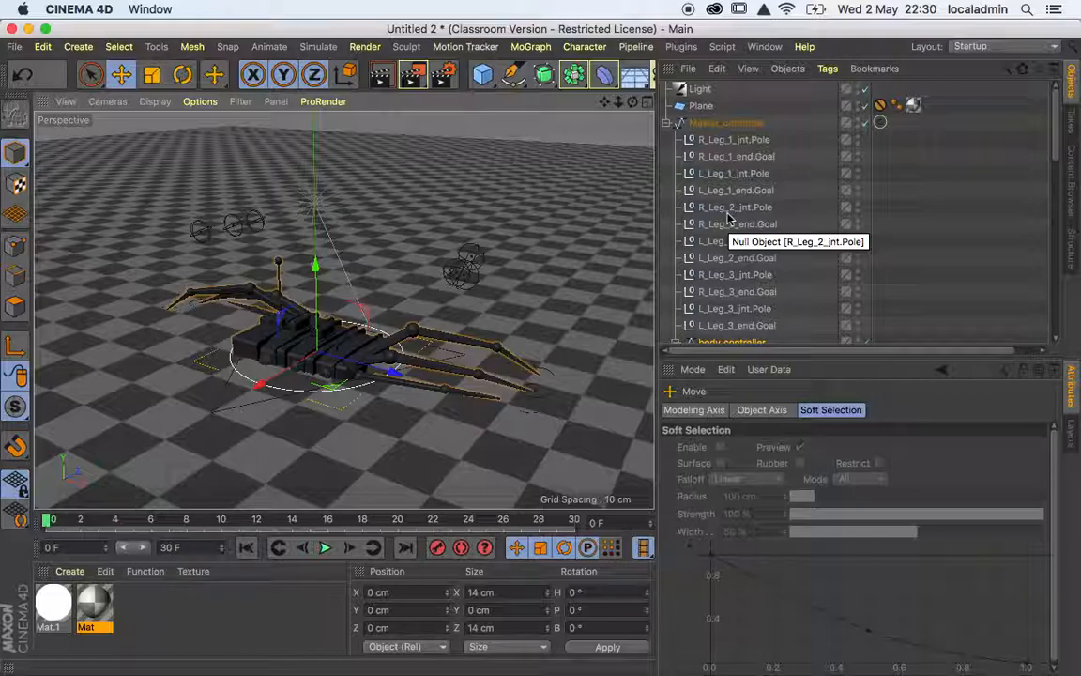
key(super+z)
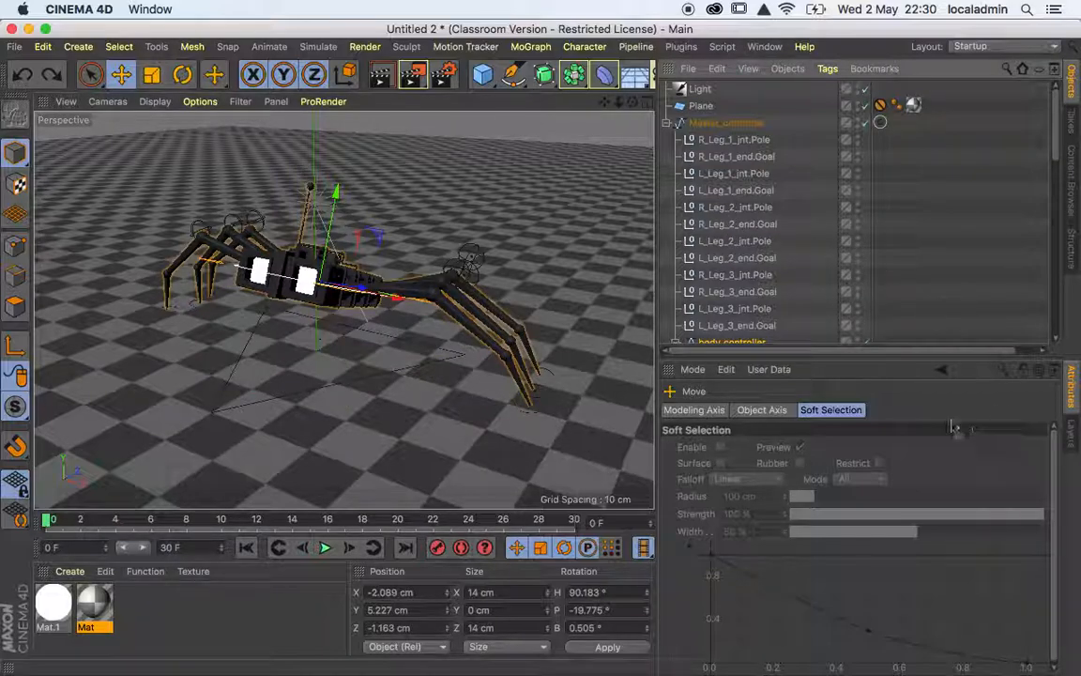
Set the Master_controller's frozen heading rotation to 0° and undo the change.
click(725, 123)
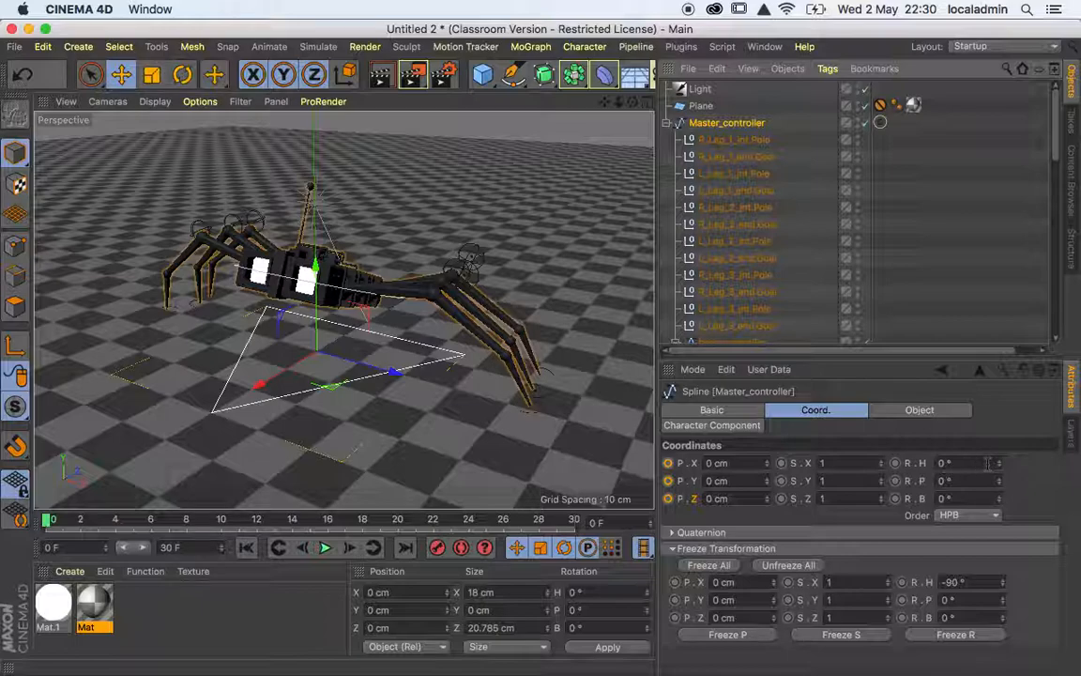
click(948, 582)
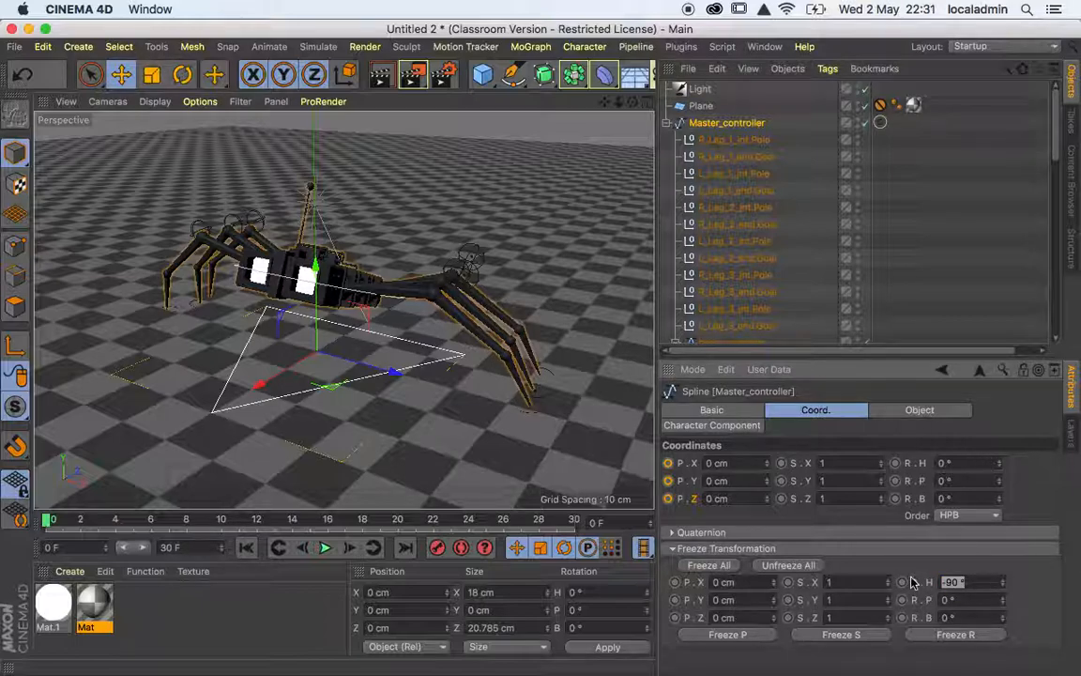
key(Return)
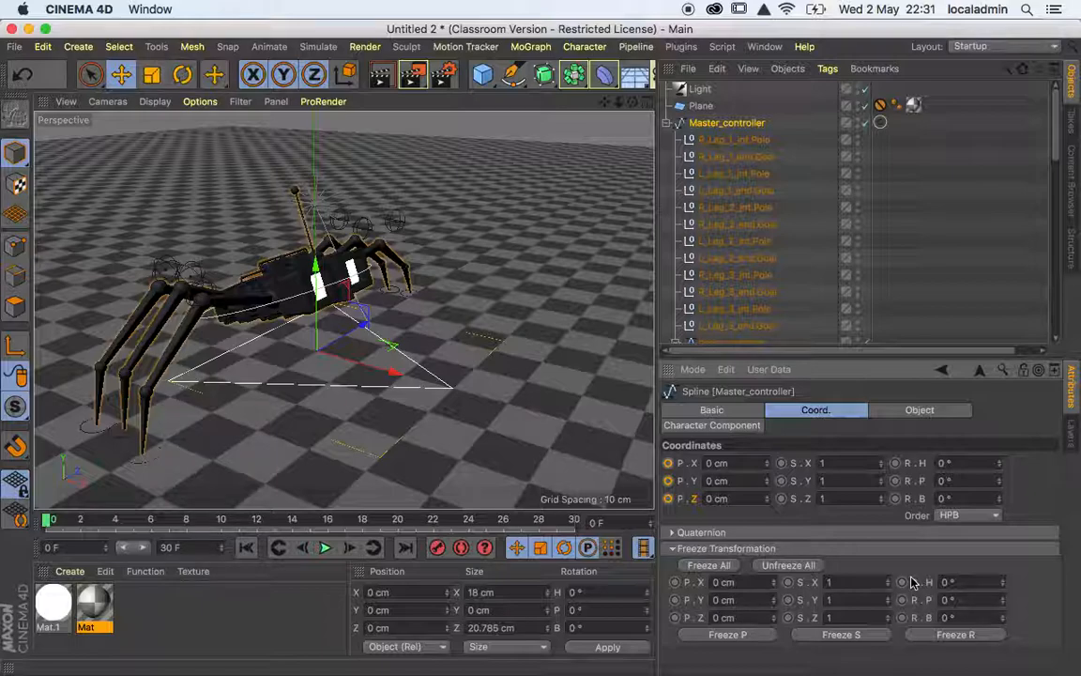
key(super+z)
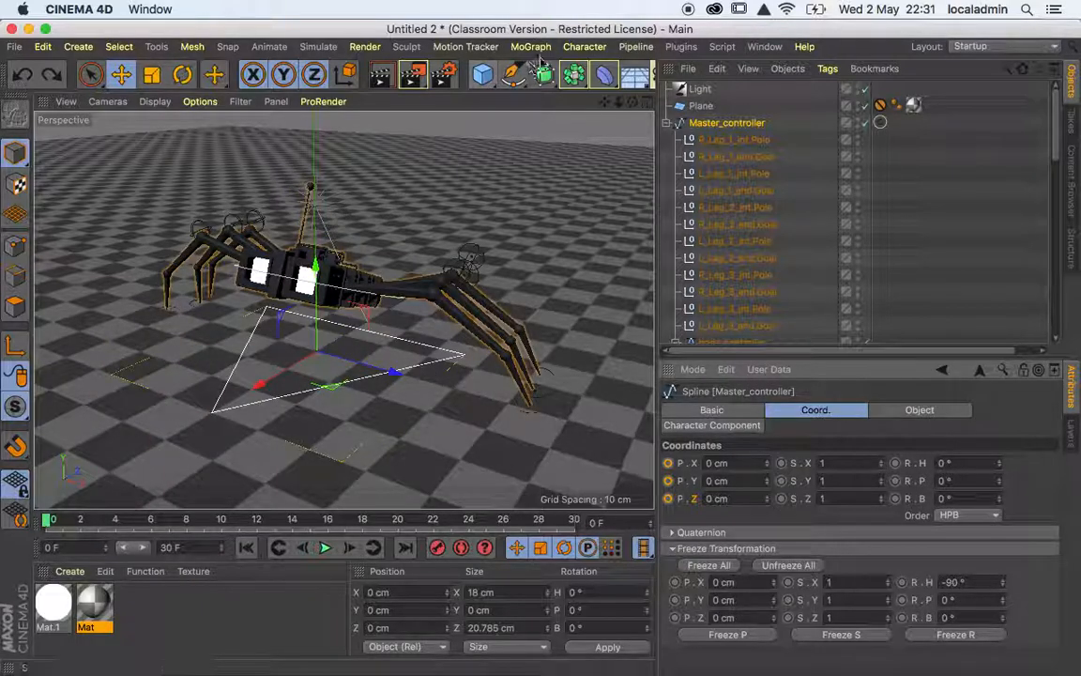
Apply Reset PSR to the Master_controller twice.
click(582, 49)
mouse_move(621, 89)
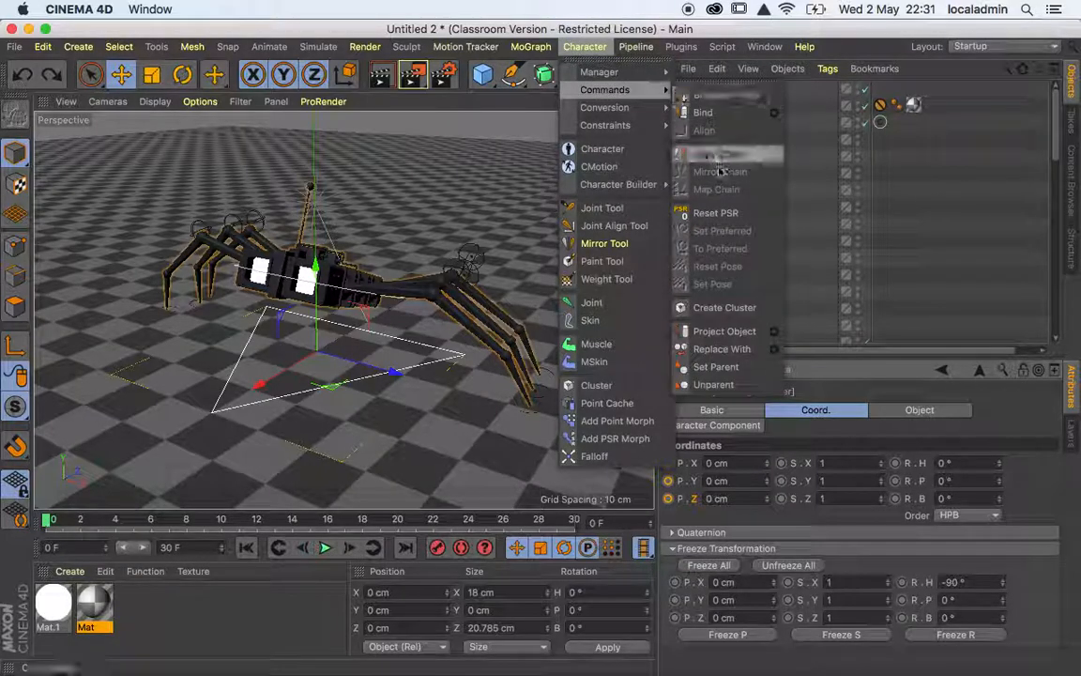
click(730, 214)
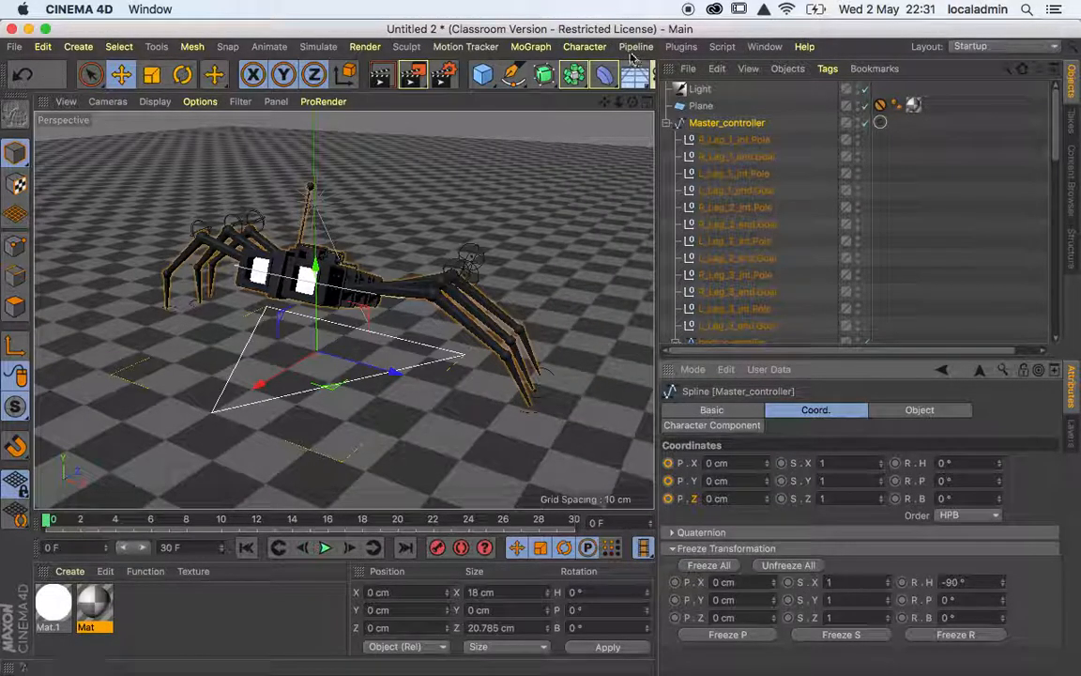
click(599, 49)
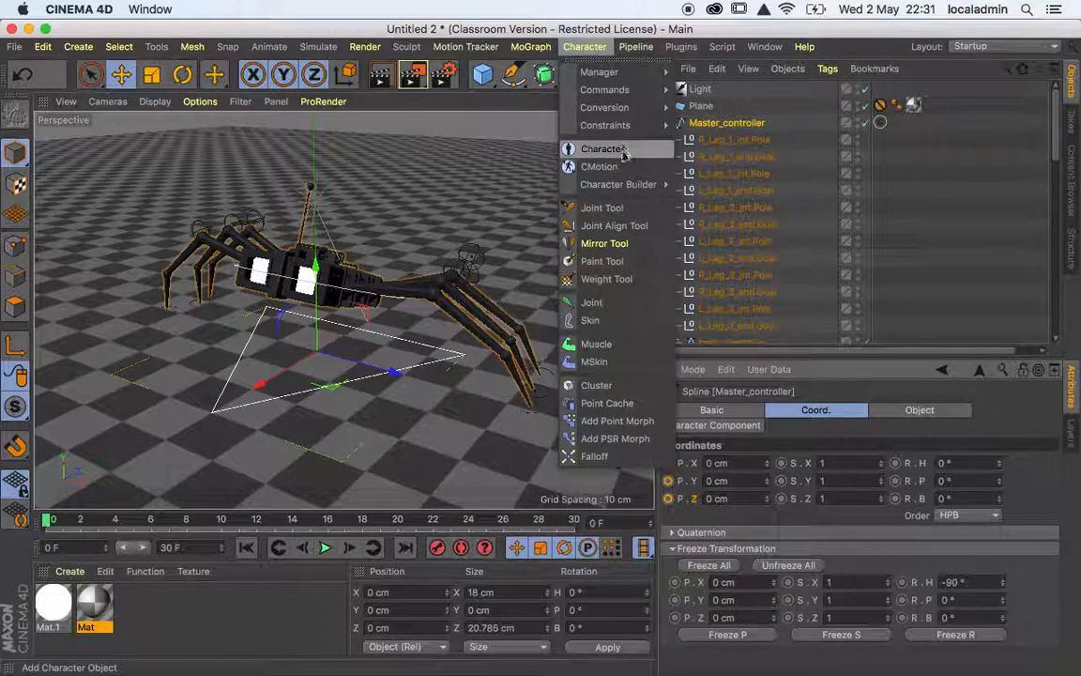
mouse_move(619, 89)
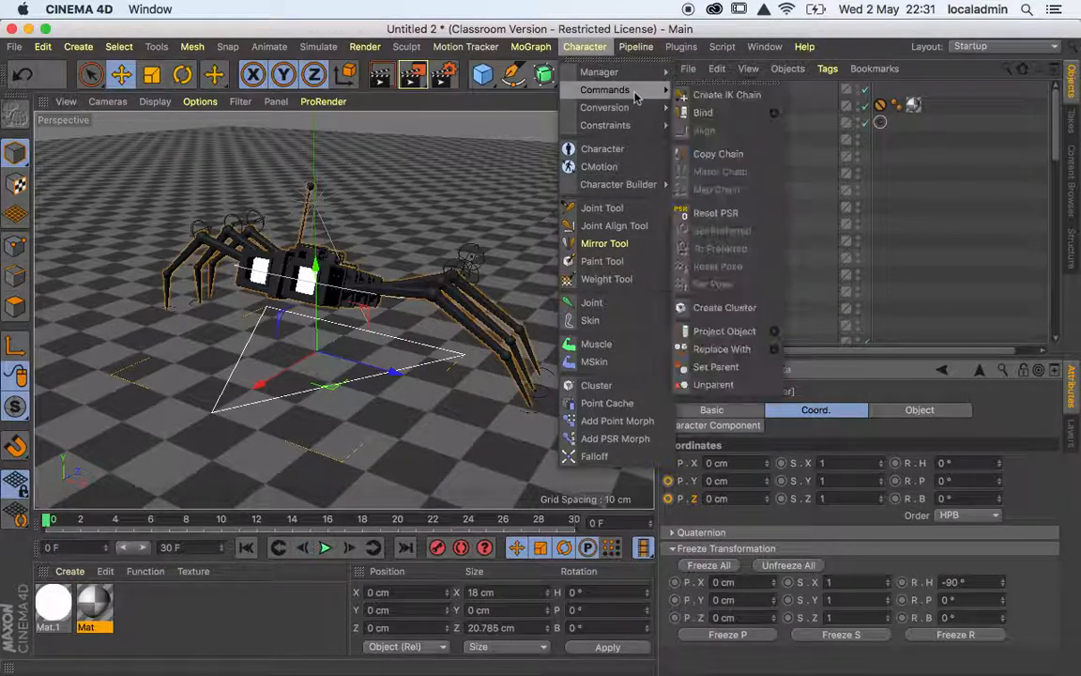
click(716, 213)
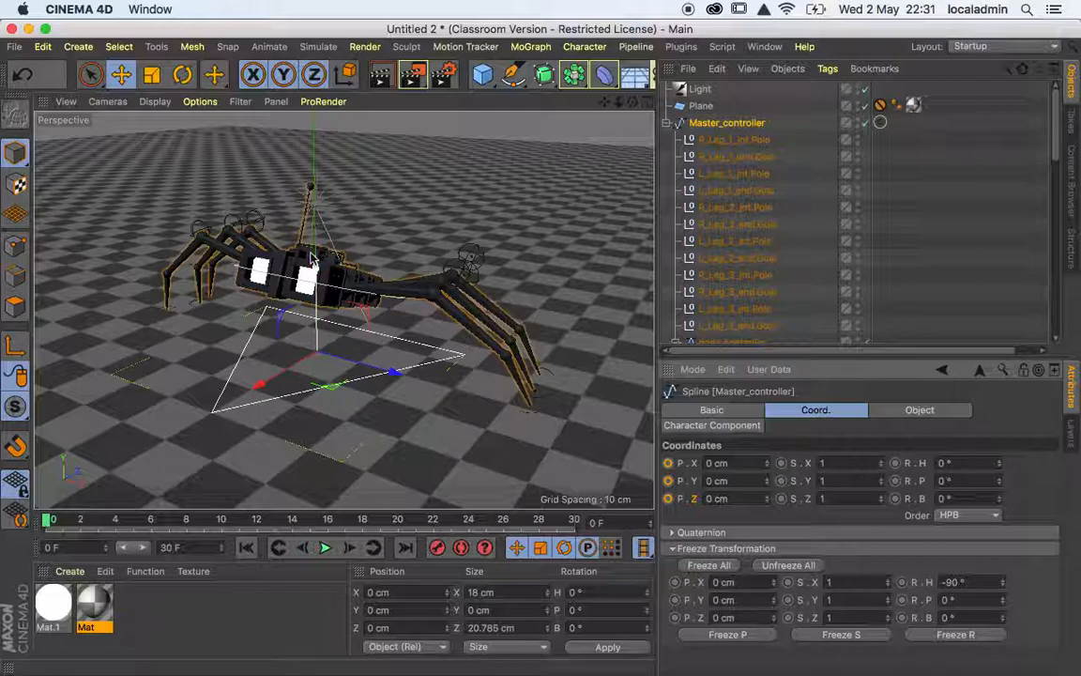
Undo the test moves, rotations and resets of both controllers back to the Master_controller's frozen pose at 0 cm.
drag(314, 261, 312, 258)
key(super+z)
key(super+z)
key(super+z)
key(super+z)
key(super+z)
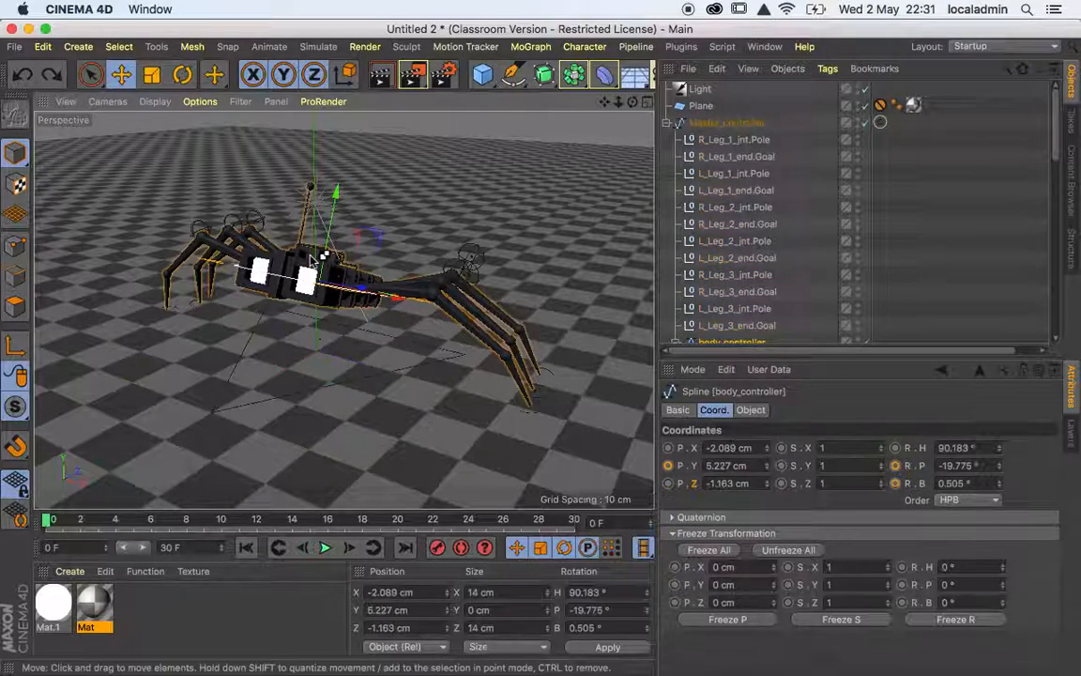
key(super+z)
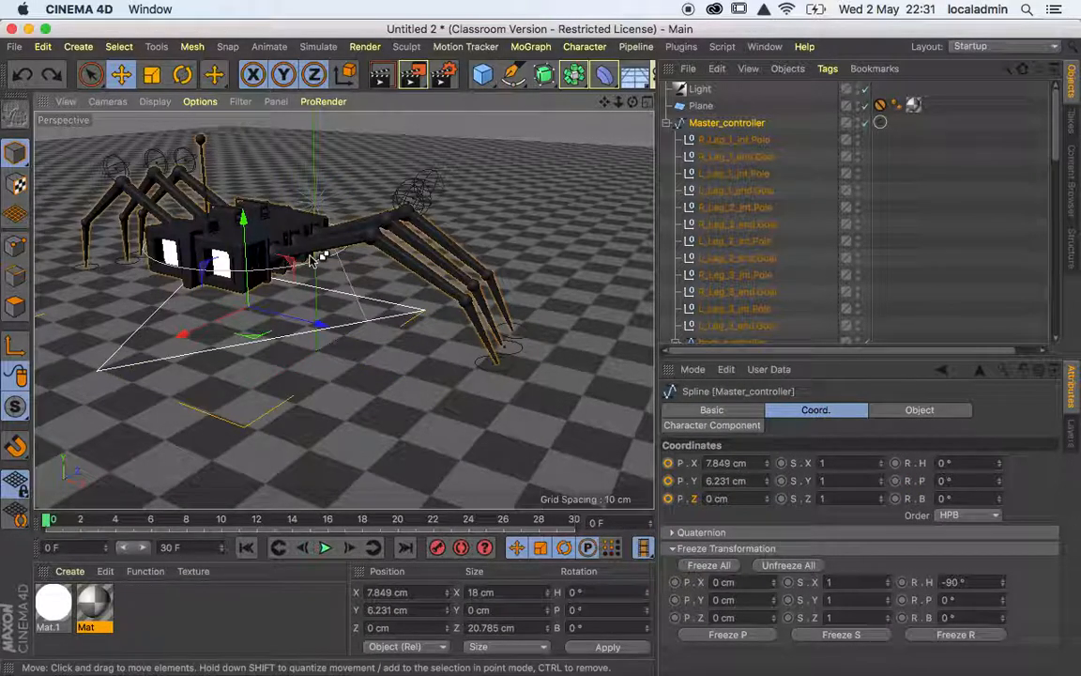
key(super+z)
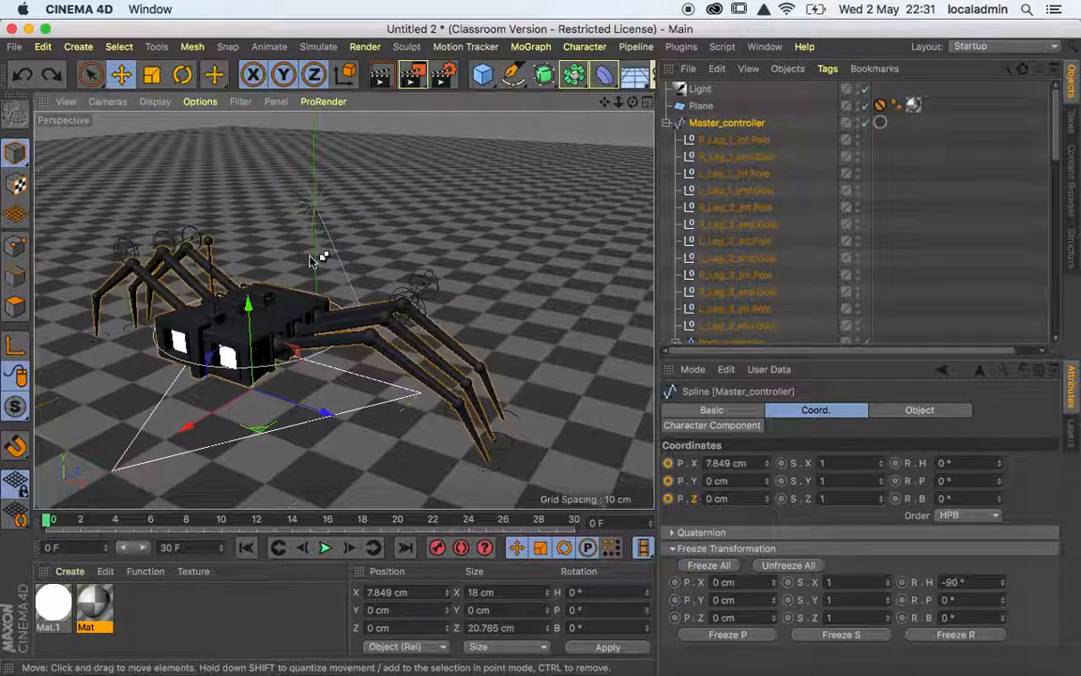
key(super+z)
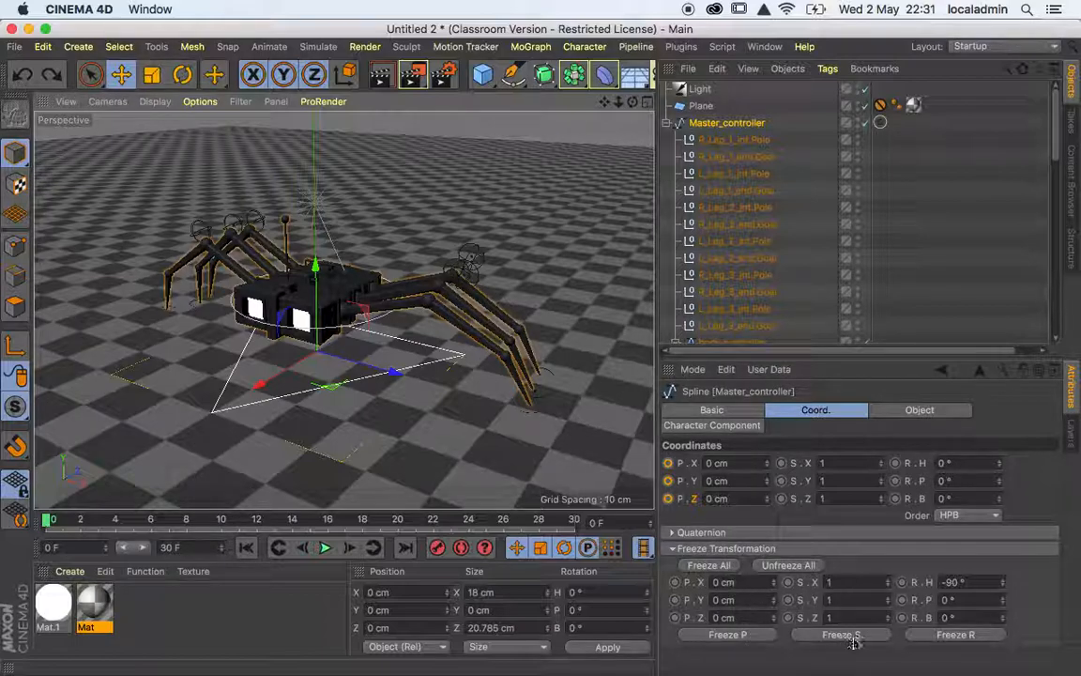
Freeze the Master_controller's rotation and keyframe its X, Y and Z position at frame 0.
click(958, 636)
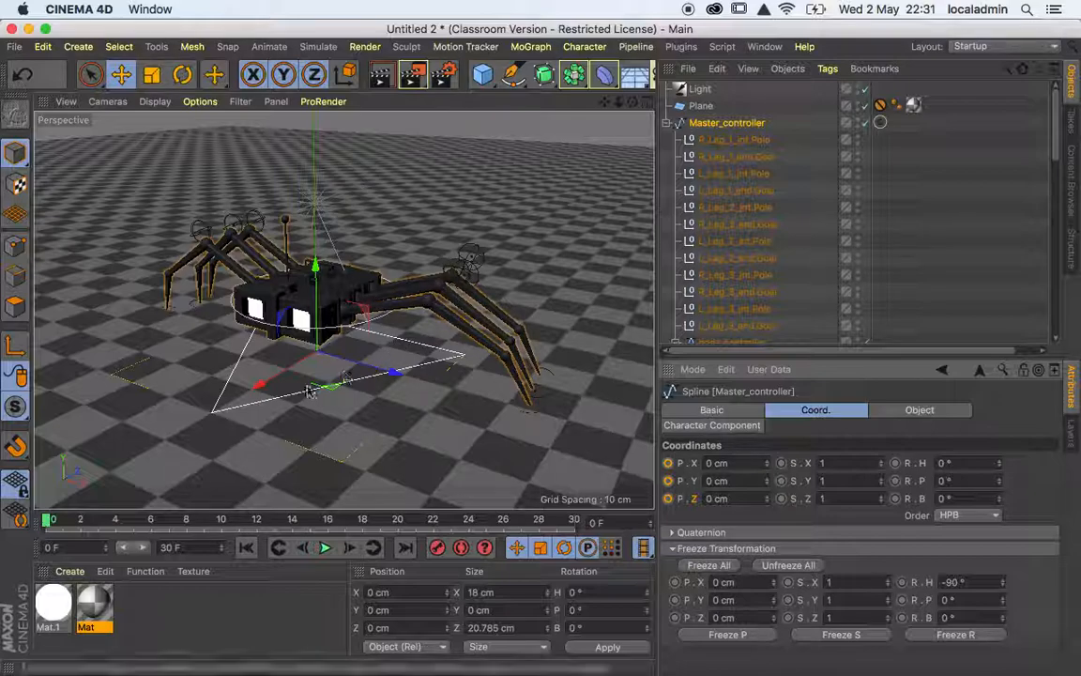
click(246, 408)
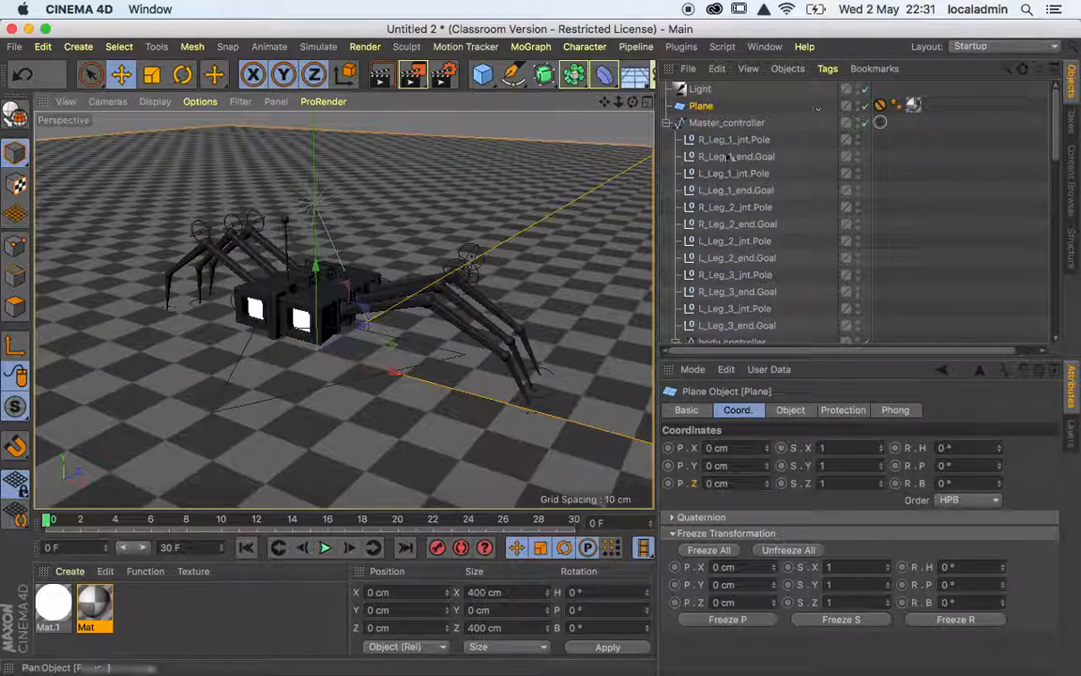
click(726, 123)
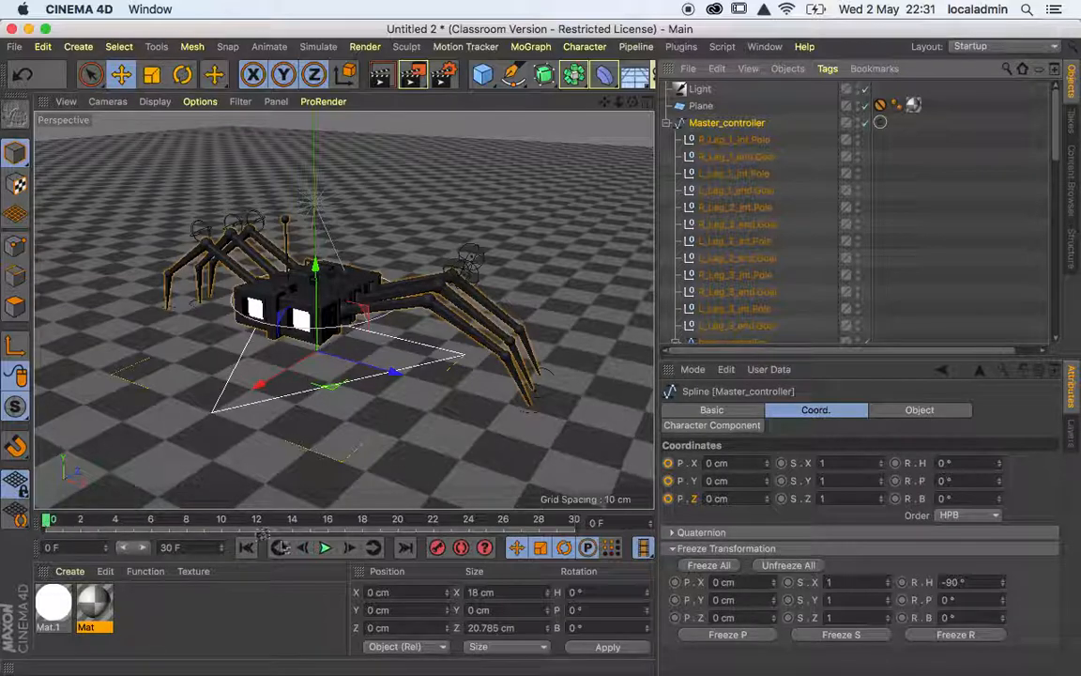
click(668, 463)
click(668, 480)
click(669, 499)
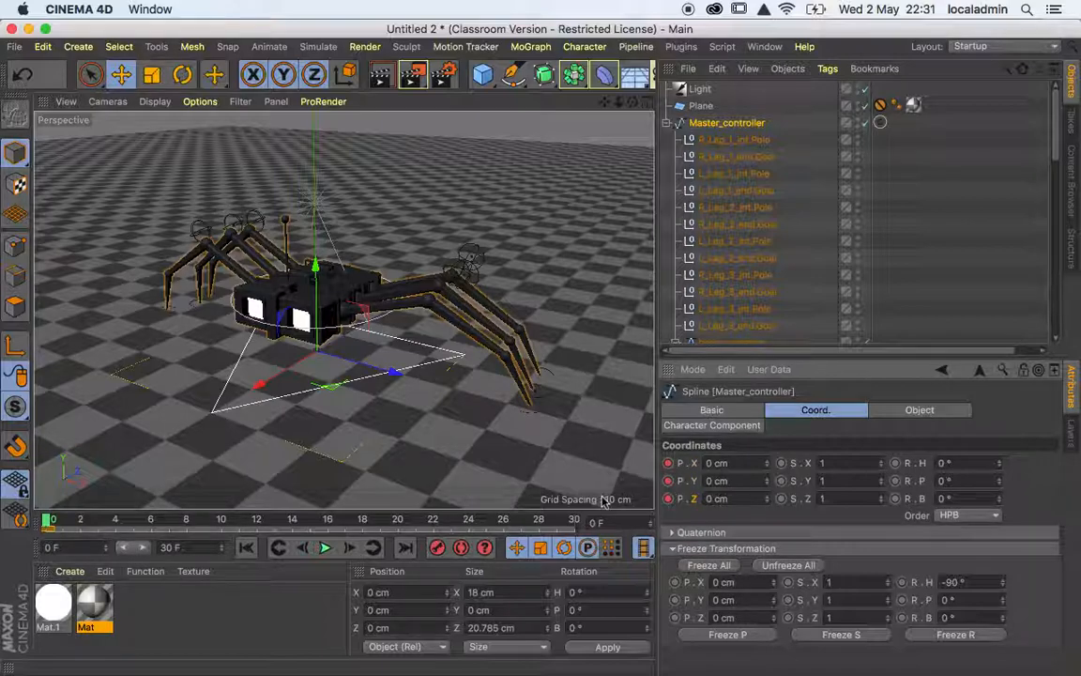
drag(255, 385, 136, 456)
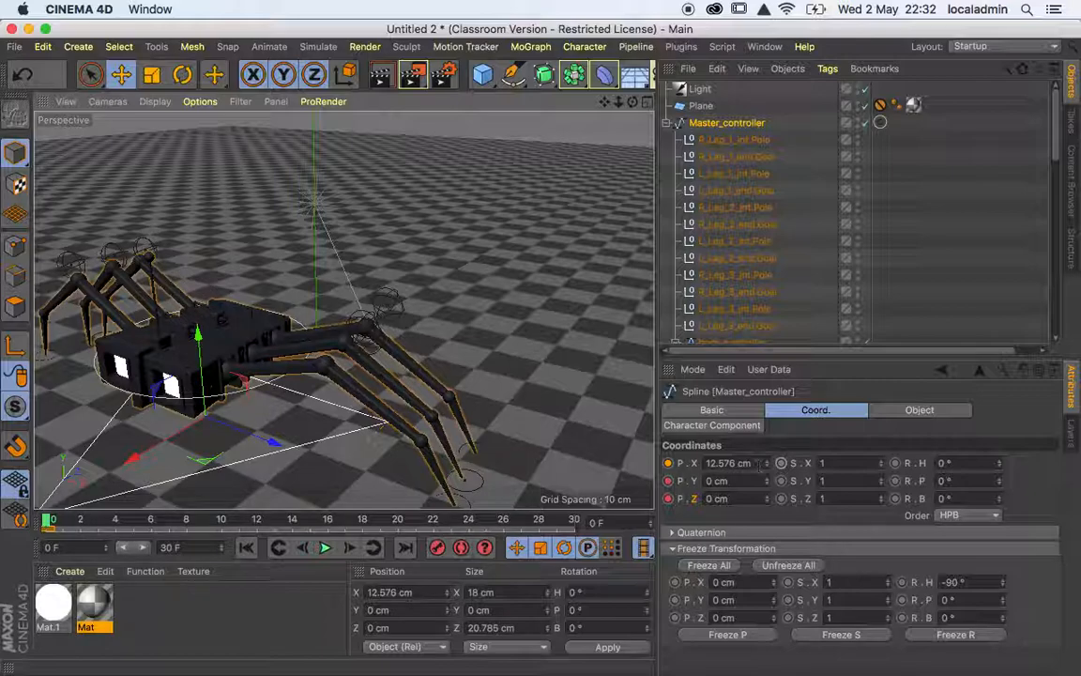
click(728, 463)
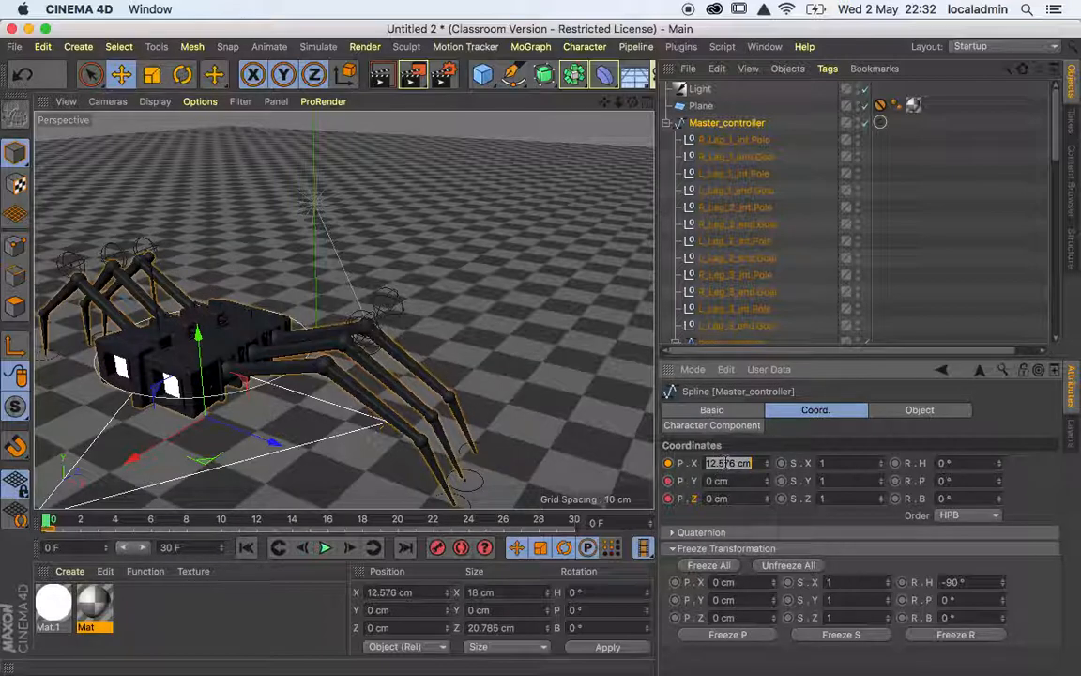
text(0)
key(Return)
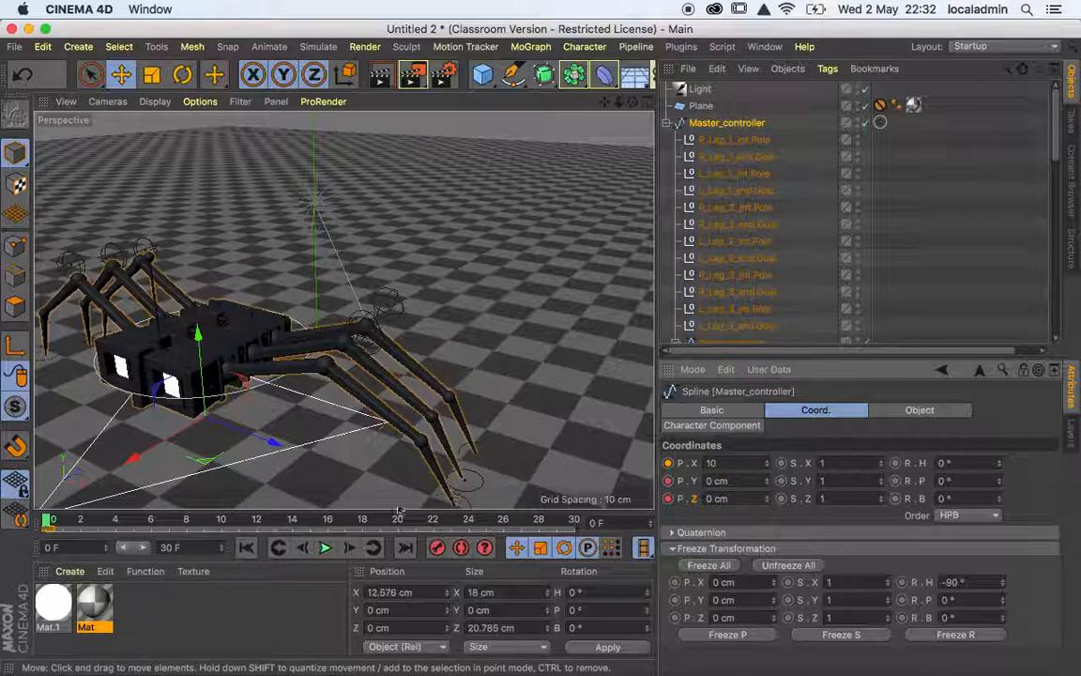
At frame 30, set the Master_controller's X position to 10 cm and keyframe its X, Y and Z position.
drag(47, 522, 631, 528)
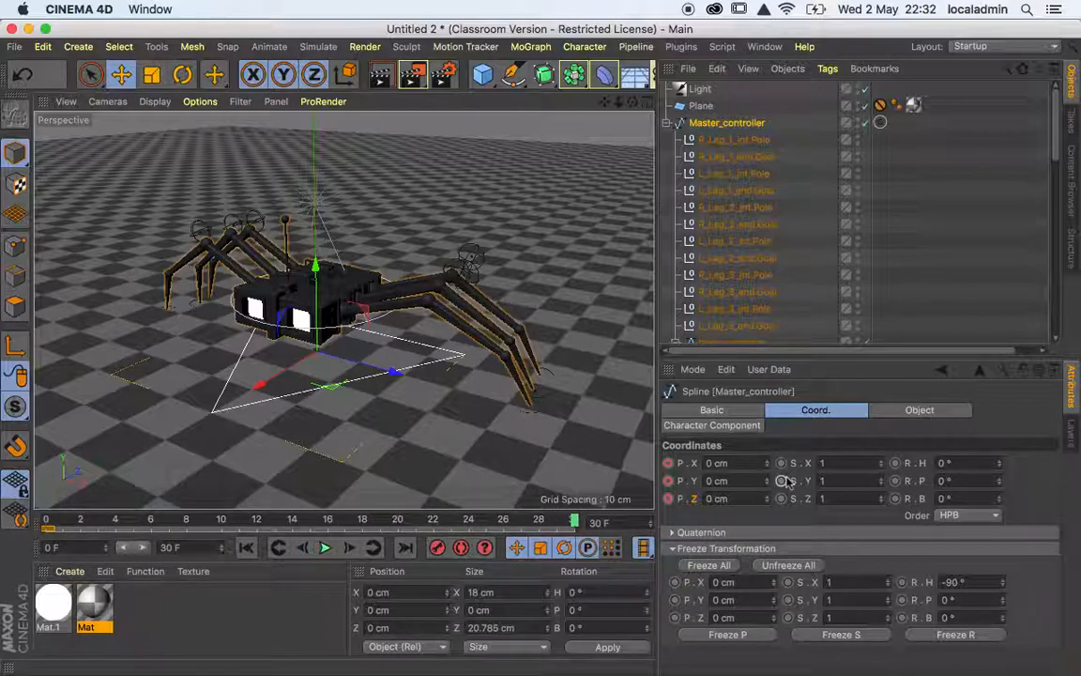
drag(747, 464, 650, 466)
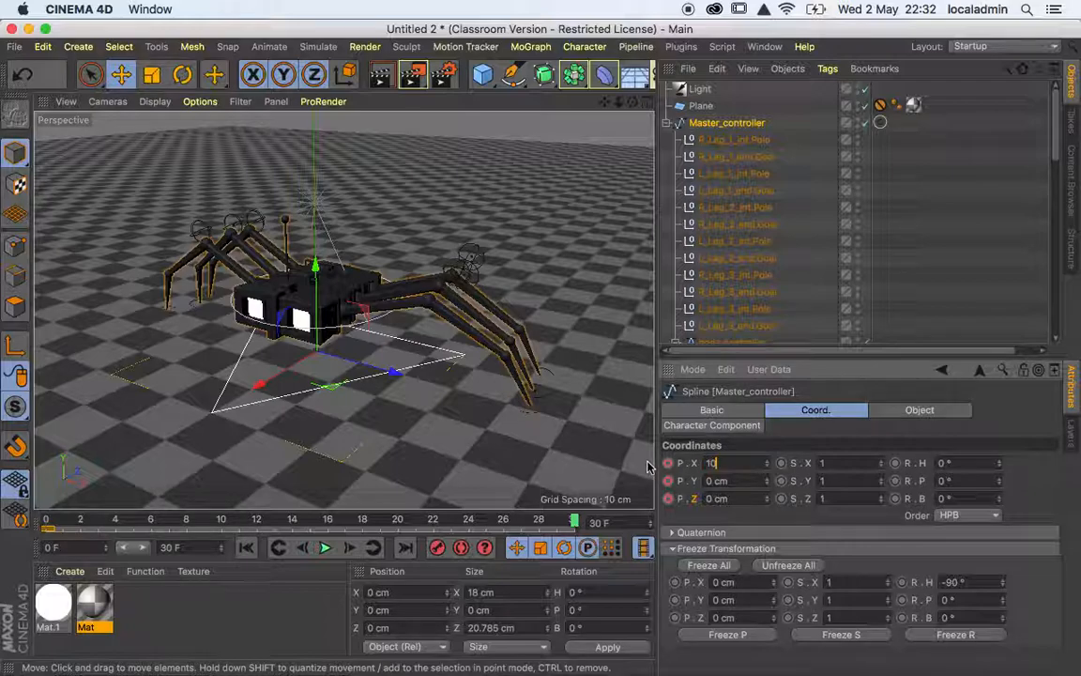
key(Tab)
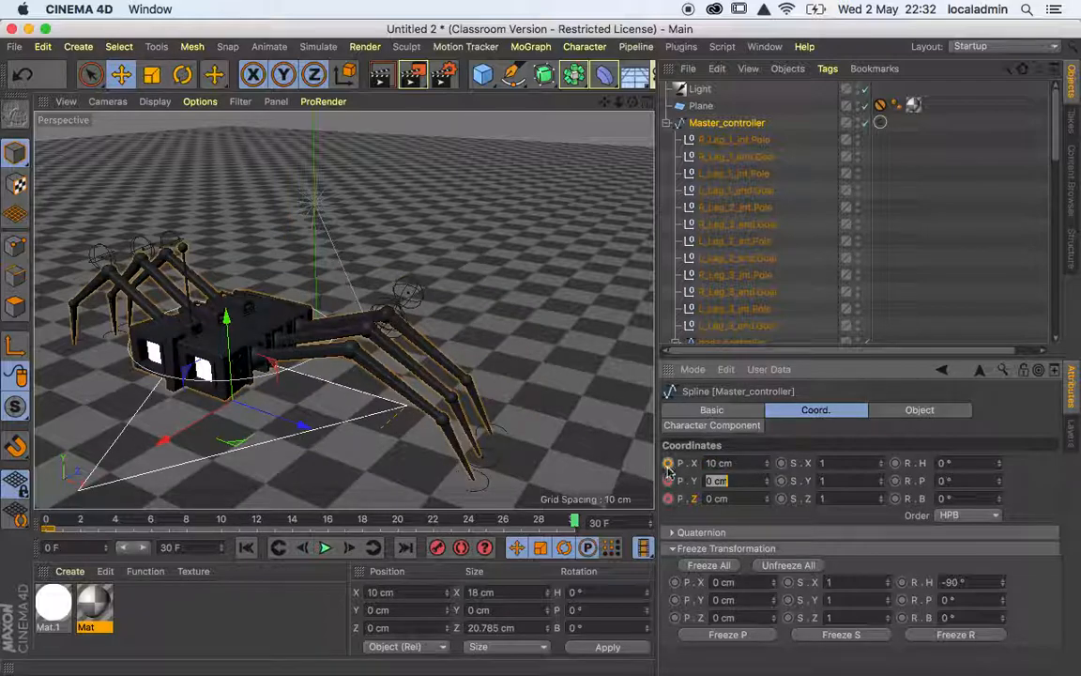
ctrl+click(669, 464)
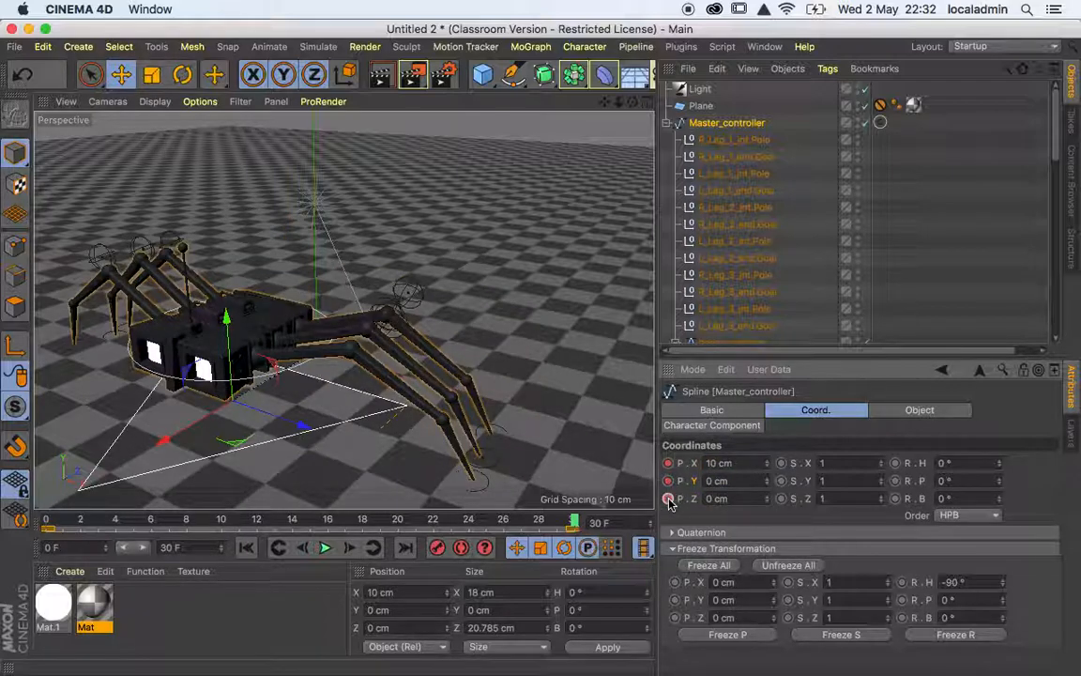
Play the Master_controller's movement from the first frame and inspect the spider from the side.
click(246, 547)
click(324, 549)
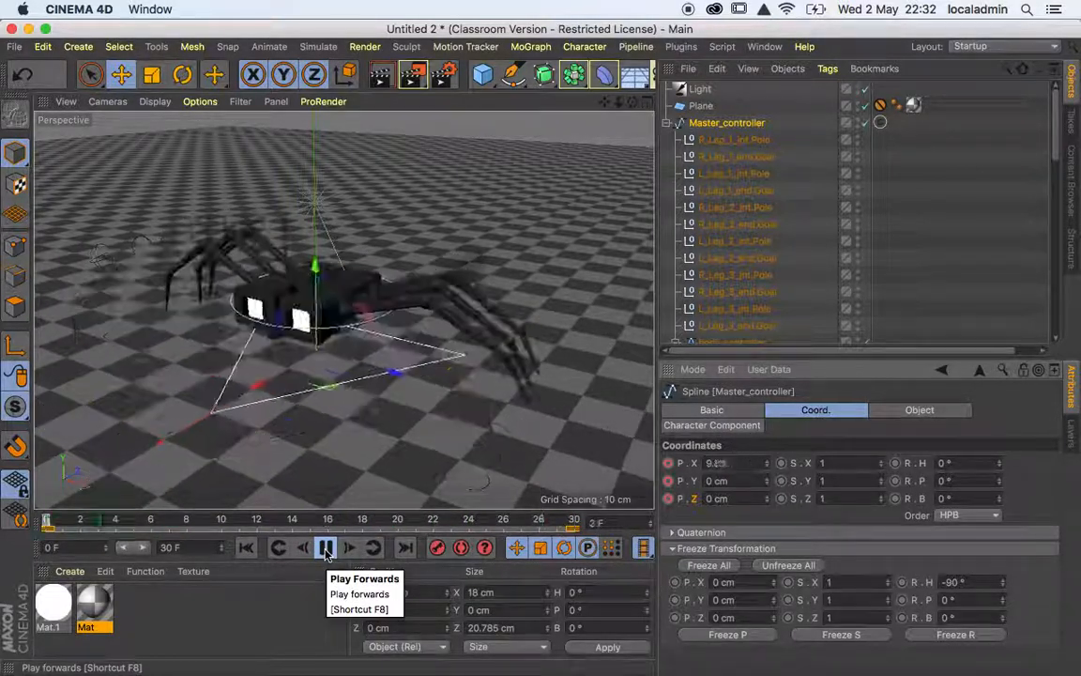
click(325, 551)
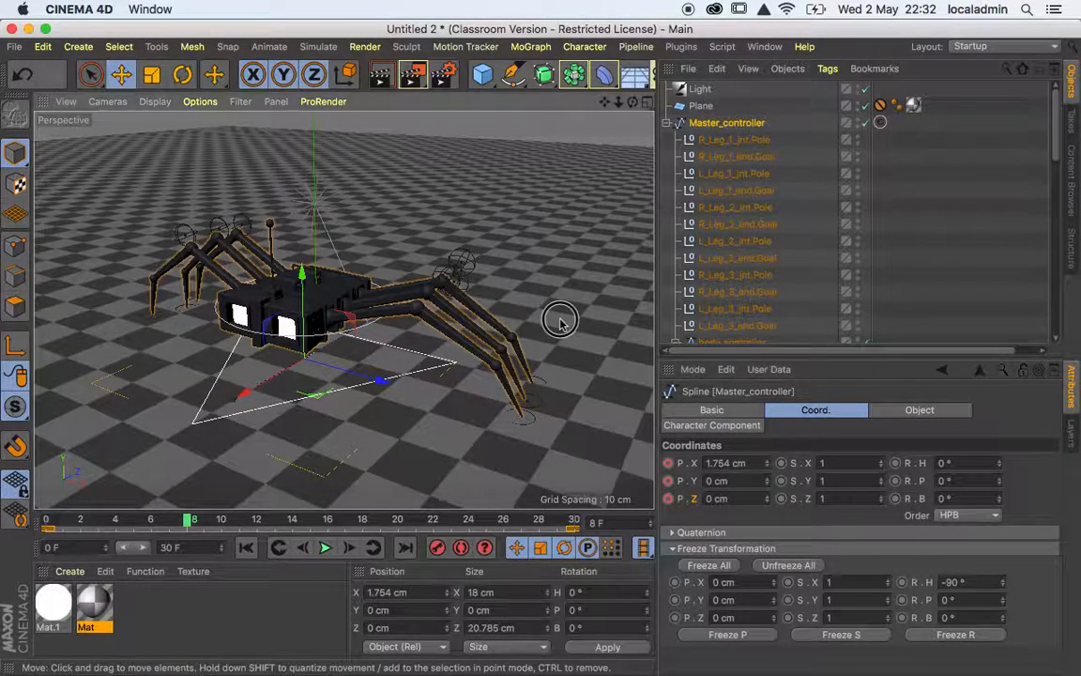
alt+drag(506, 287, 447, 284)
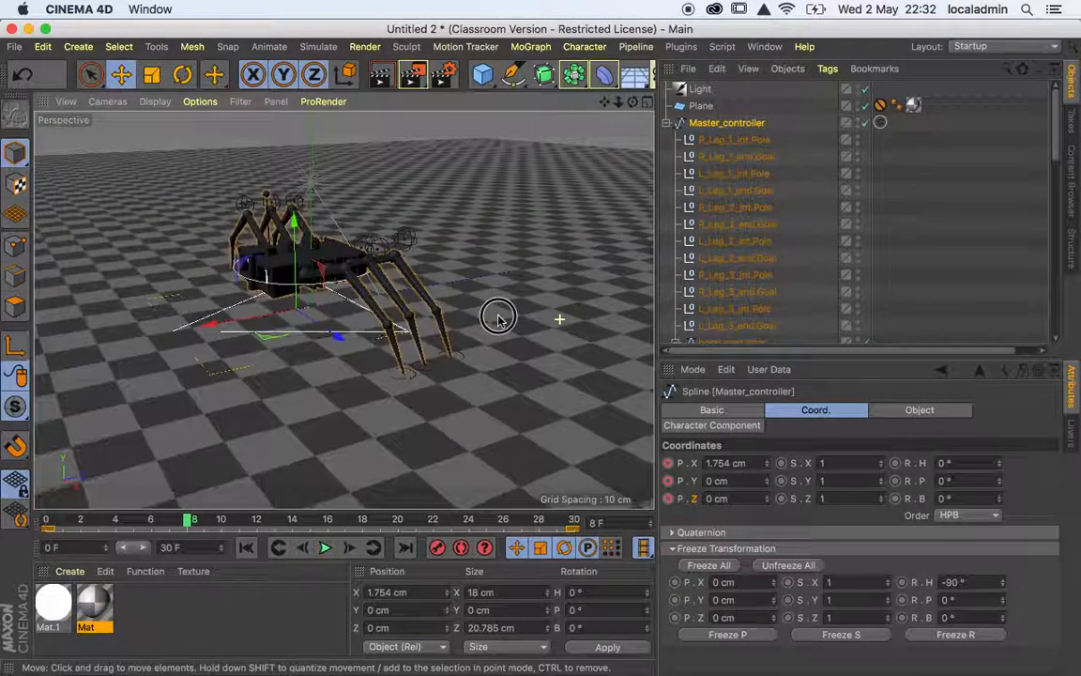
Keyframe the X, Y and Z position of L_Leg_1_end.Goal at frame 0.
click(244, 553)
scroll(434, 315, up, 5)
alt+middle_drag(444, 360, 464, 335)
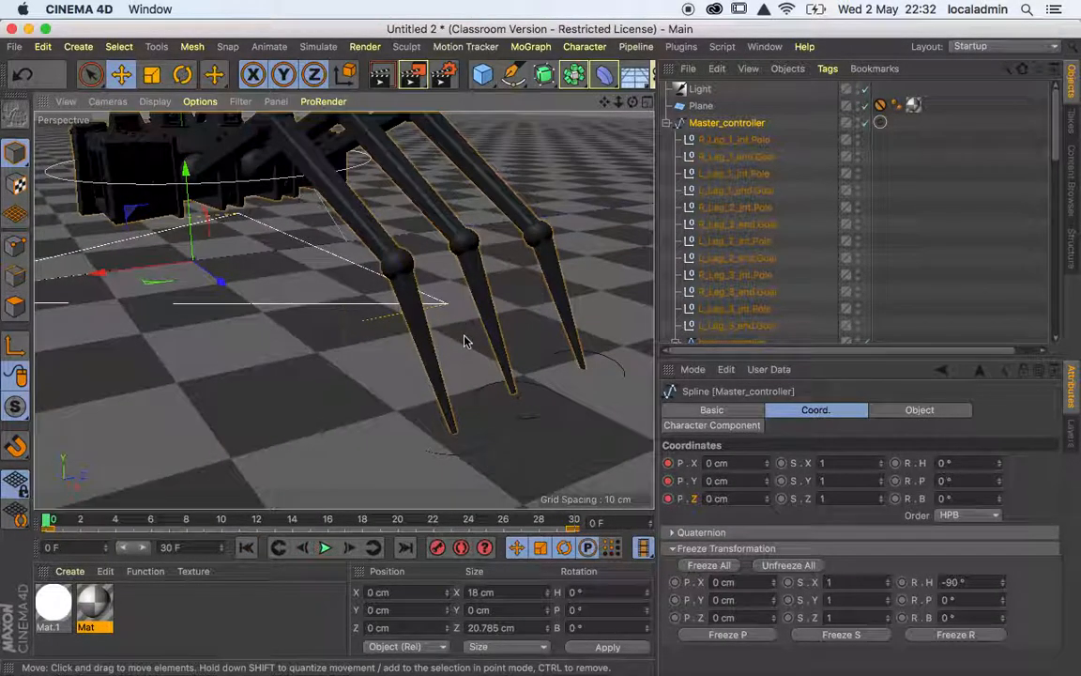
click(742, 191)
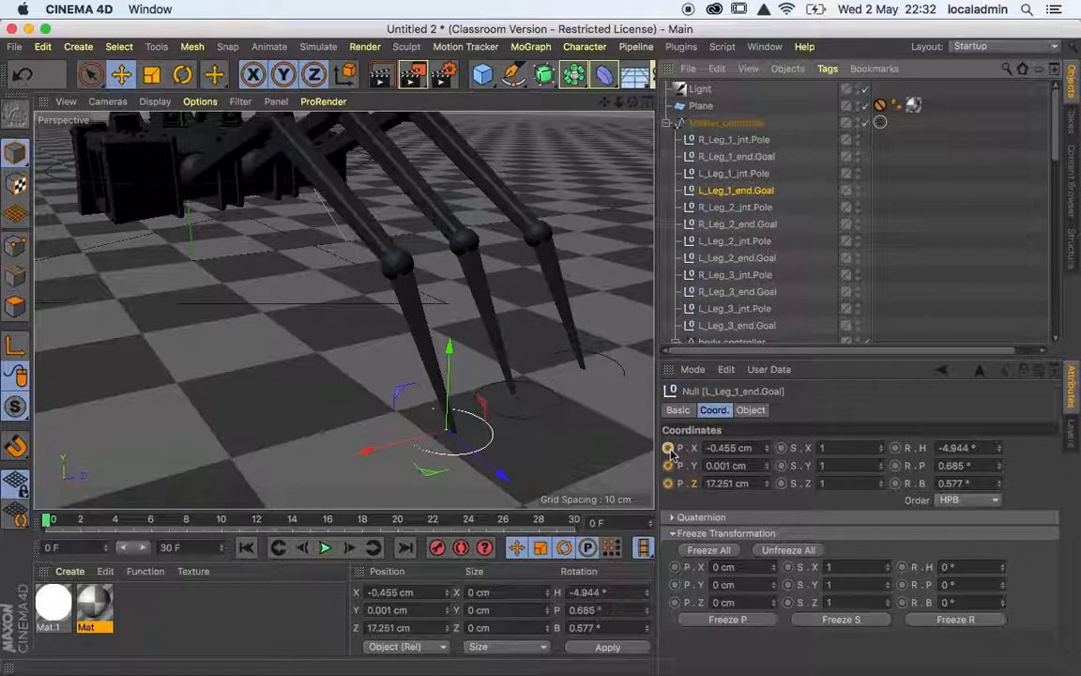
ctrl+click(669, 448)
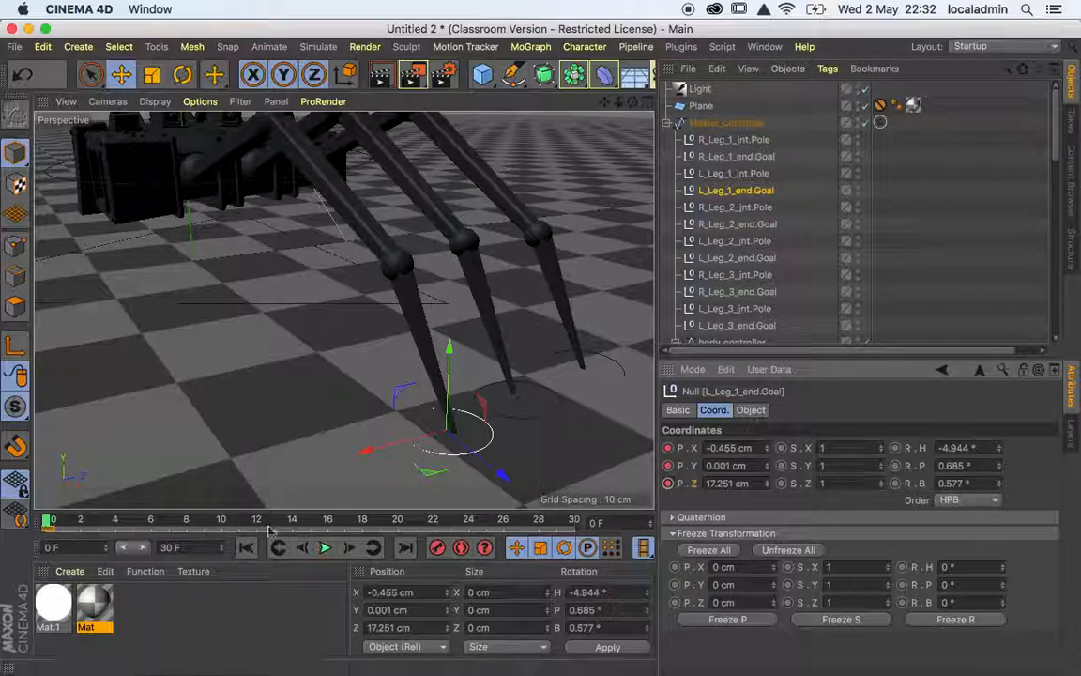
At frame 5, move L_Leg_1_end.Goal to about X -1.6 cm and Z 17.2 cm, and keyframe its X, Y and Z position.
mouse_move(49, 521)
mouse_down()
mouse_move(113, 519)
mouse_move(38, 523)
mouse_up()
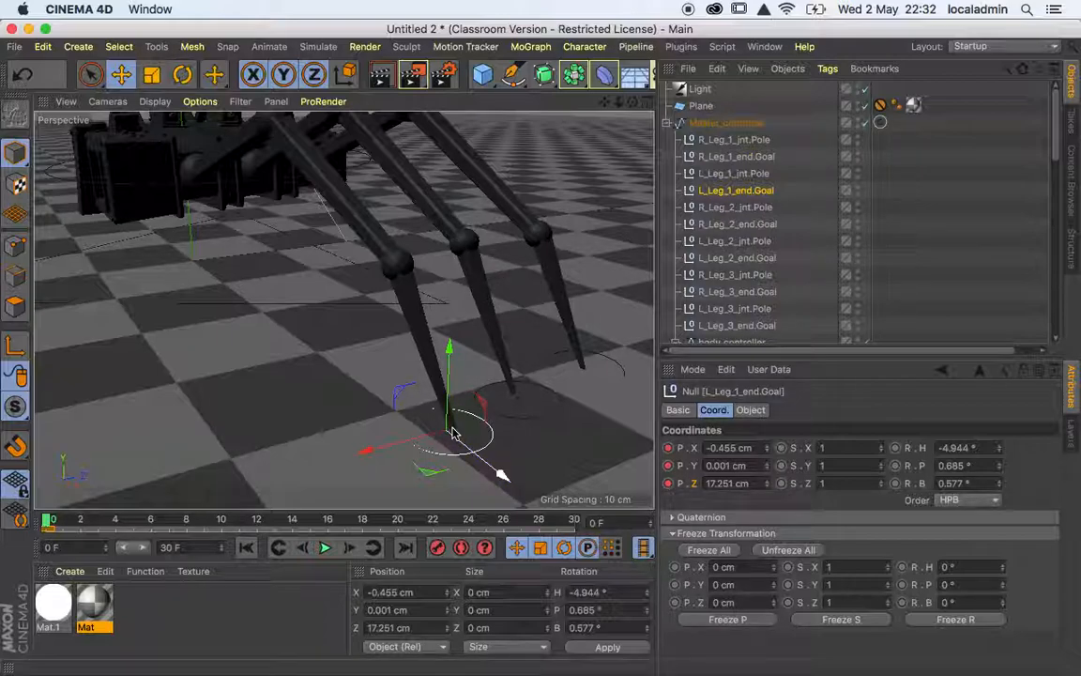
click(347, 557)
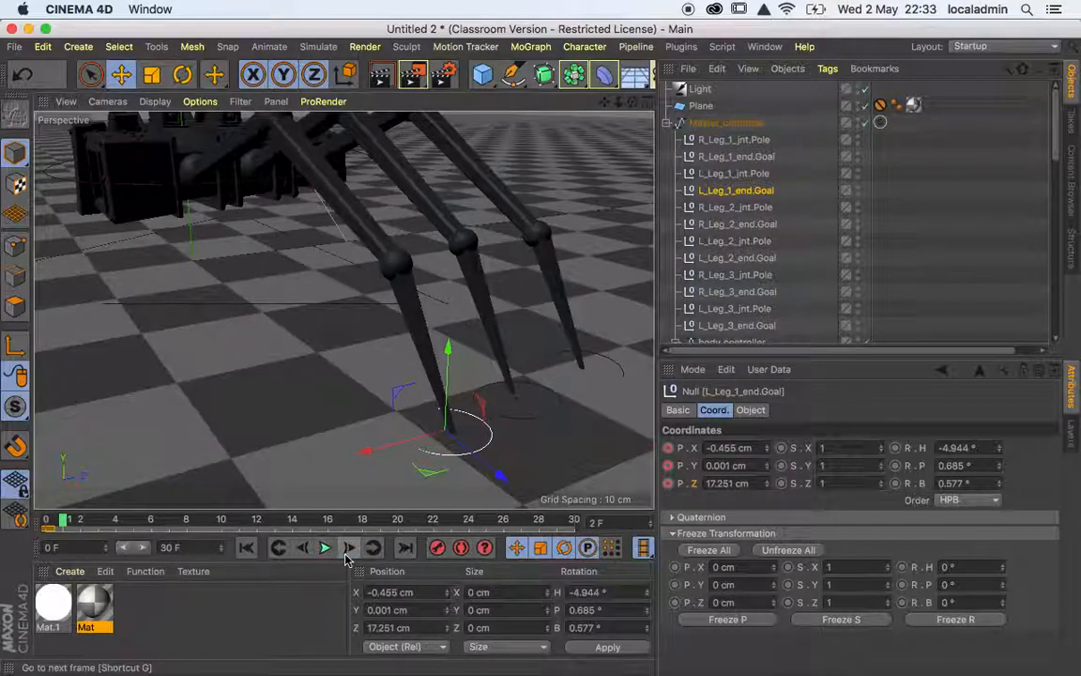
click(346, 559)
click(347, 559)
click(346, 560)
click(347, 560)
click(346, 560)
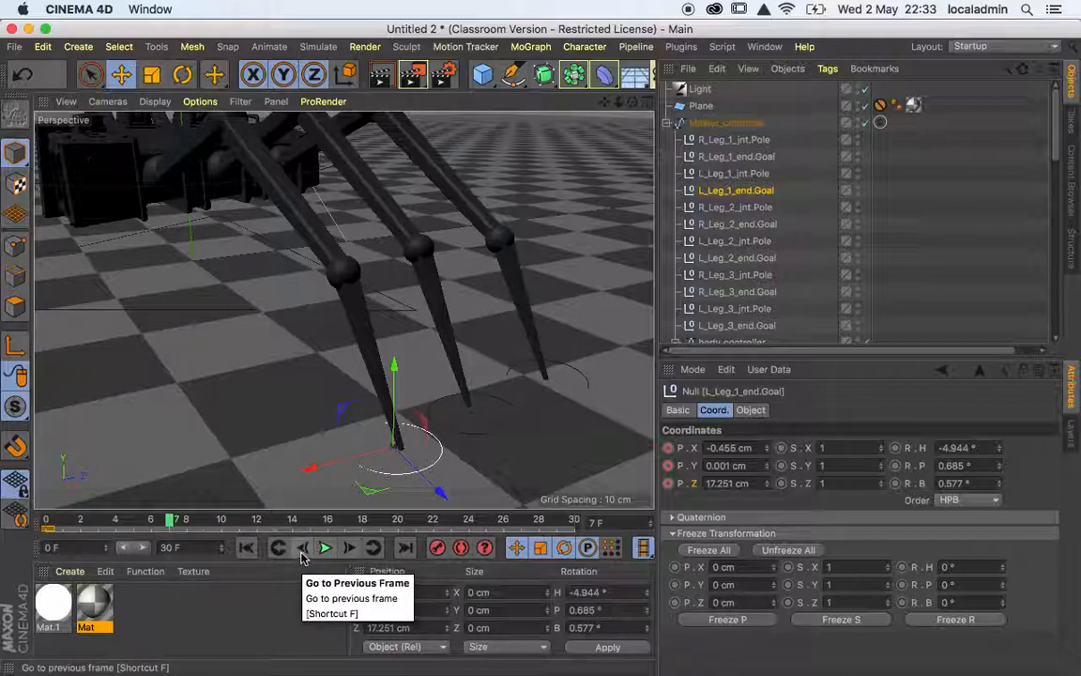
click(303, 558)
click(303, 558)
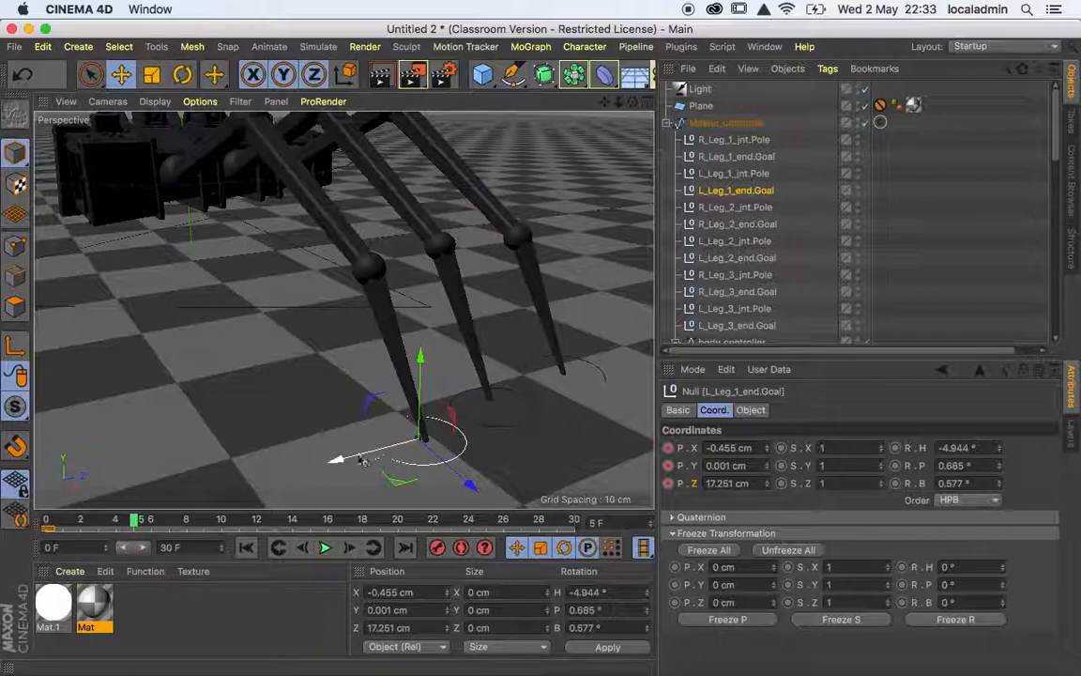
drag(348, 462, 387, 448)
drag(516, 468, 528, 472)
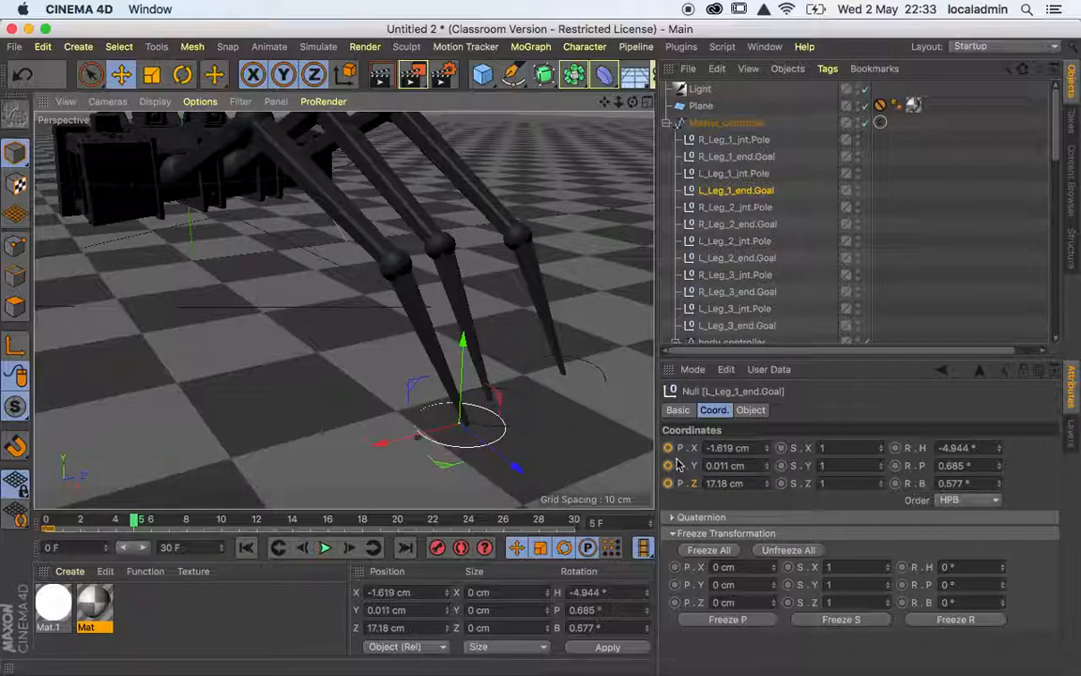
click(668, 449)
click(668, 466)
click(669, 484)
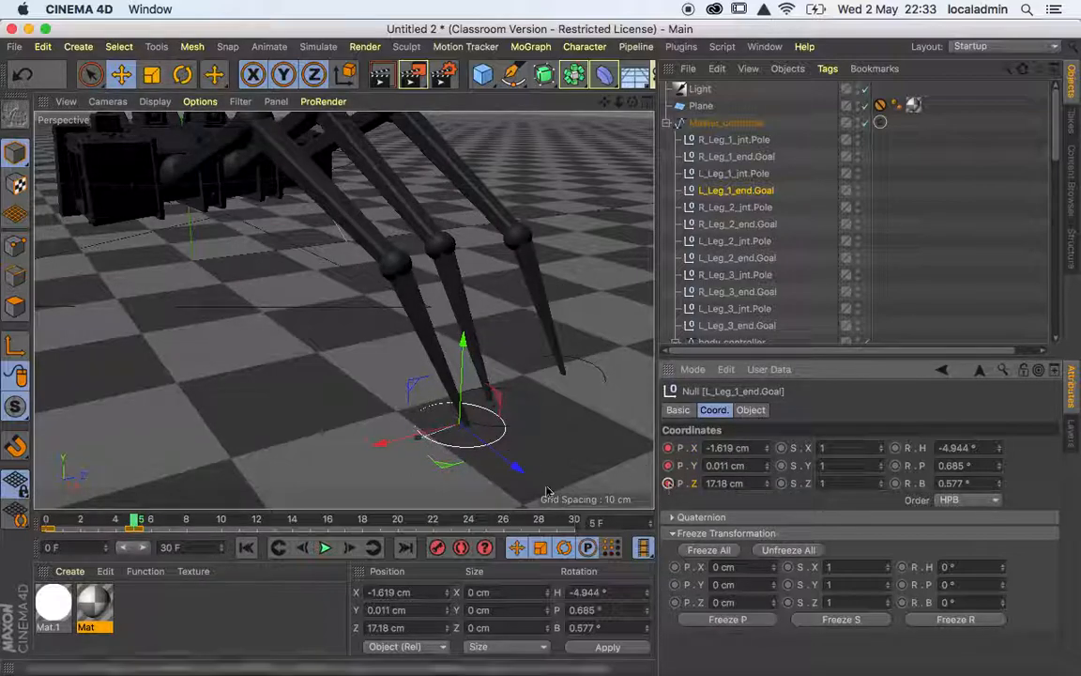
Review the front left foot's movement between the keyframes at frames 0 and 5.
click(246, 547)
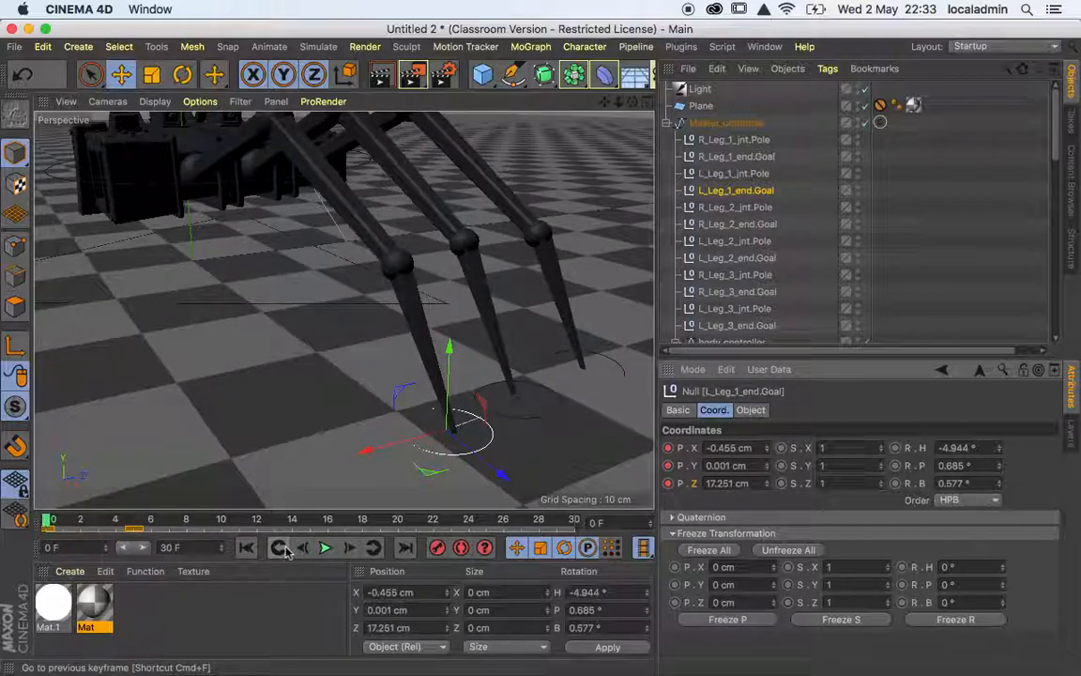
click(288, 552)
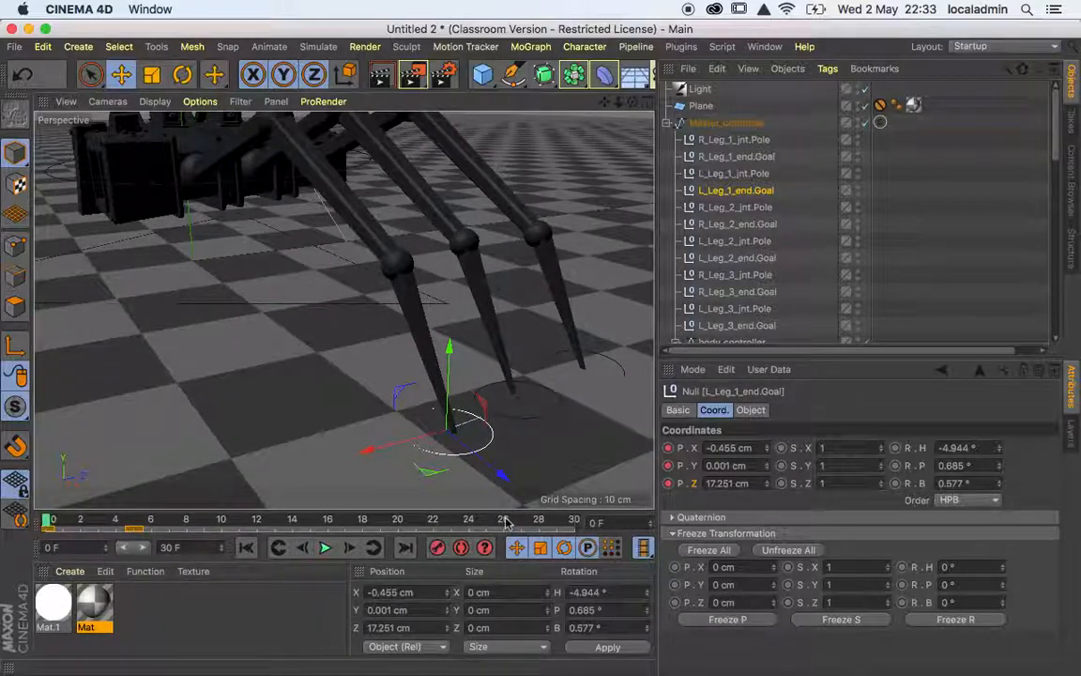
key(F8)
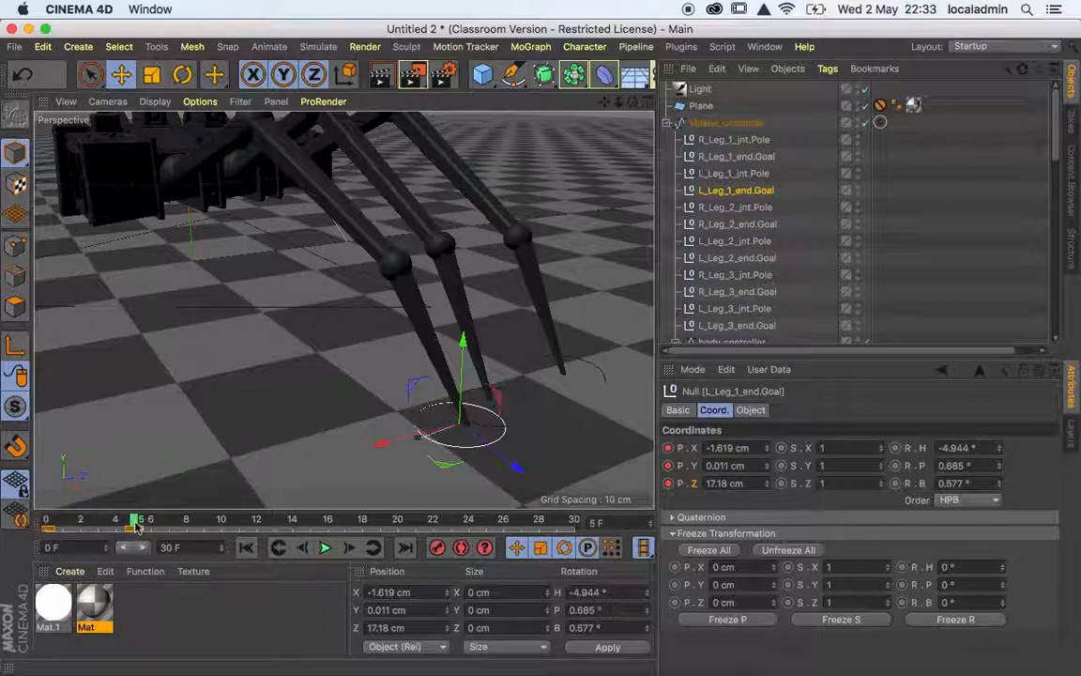
At frame 10, lift L_Leg_1_end.Goal forward to about X 1.2, Y 1.7 and Z 16.9 cm, and keyframe its position.
drag(137, 522, 226, 522)
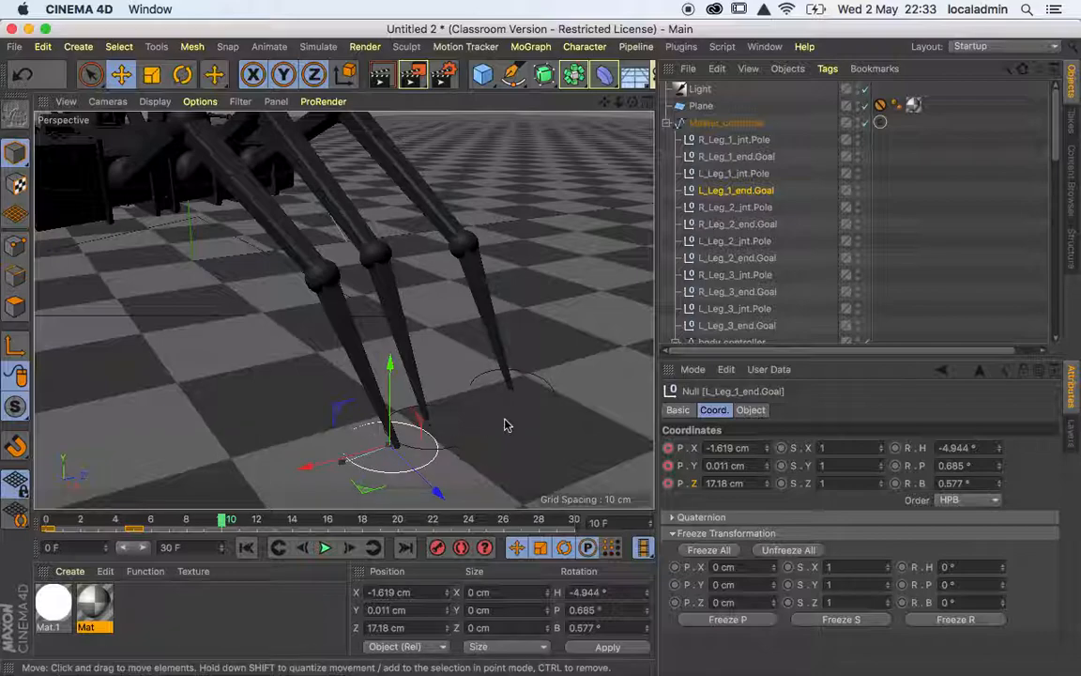
drag(328, 404, 191, 363)
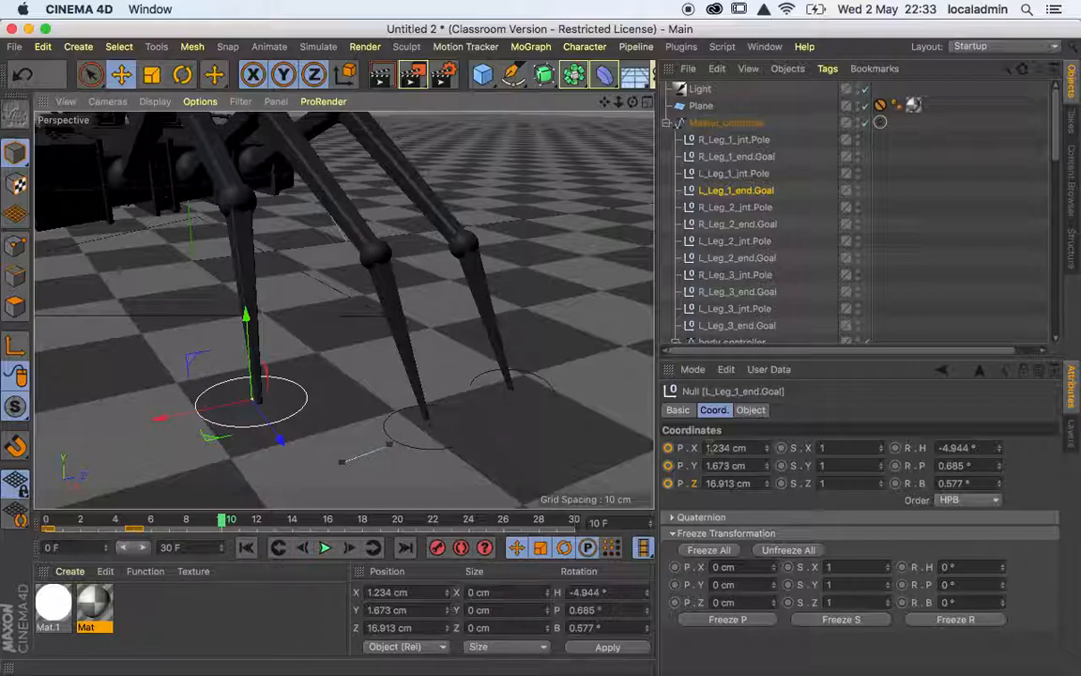
ctrl+click(667, 448)
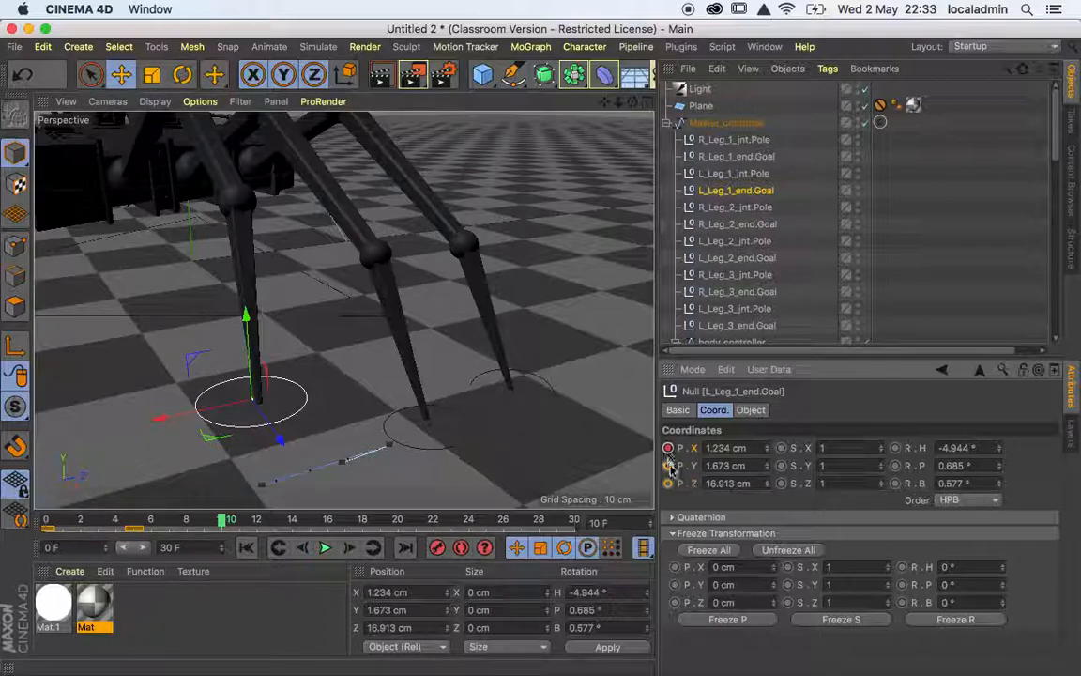
Play the leg animation from the start and step through frames 0 to 10 to examine the foot's motion.
click(245, 549)
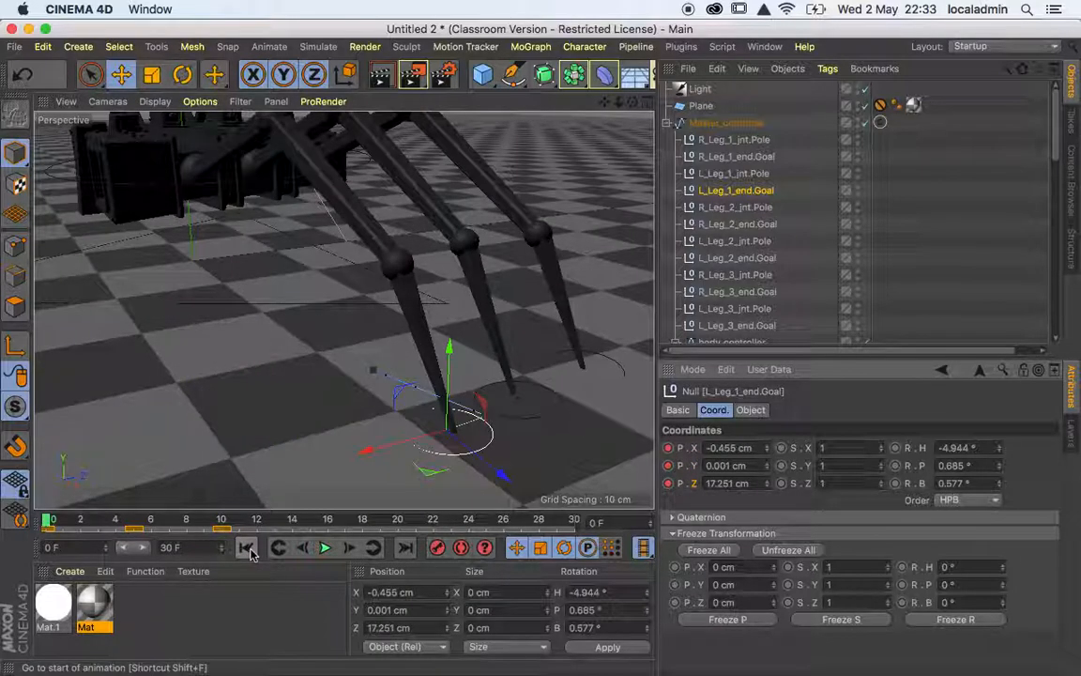
click(325, 551)
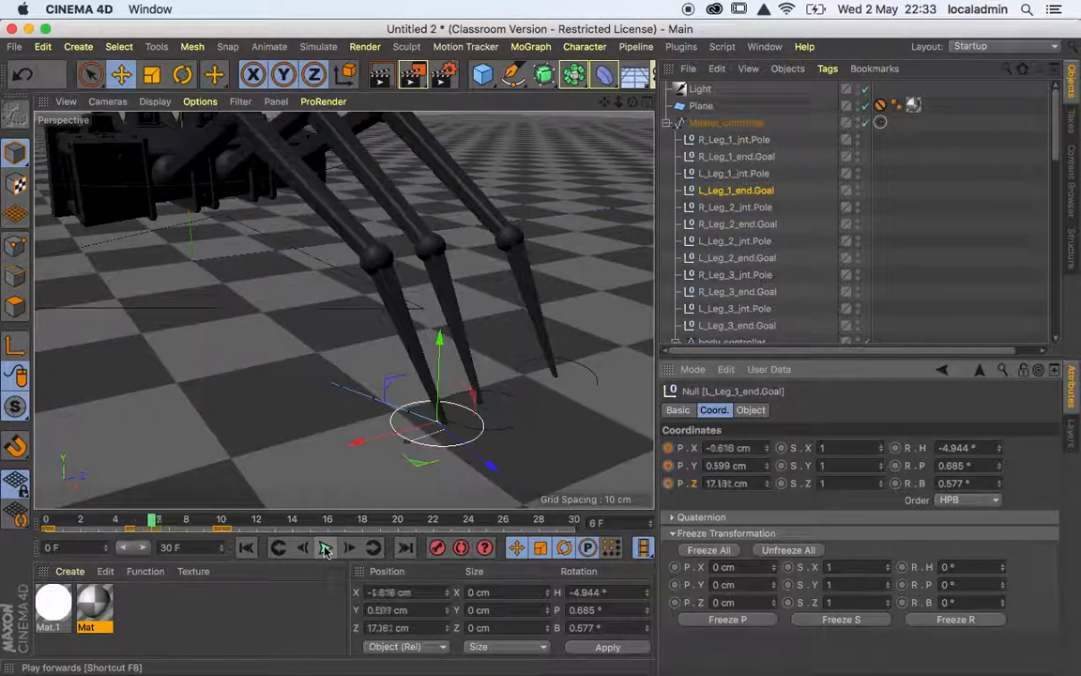
click(325, 550)
key(f)
key(f)
key(f)
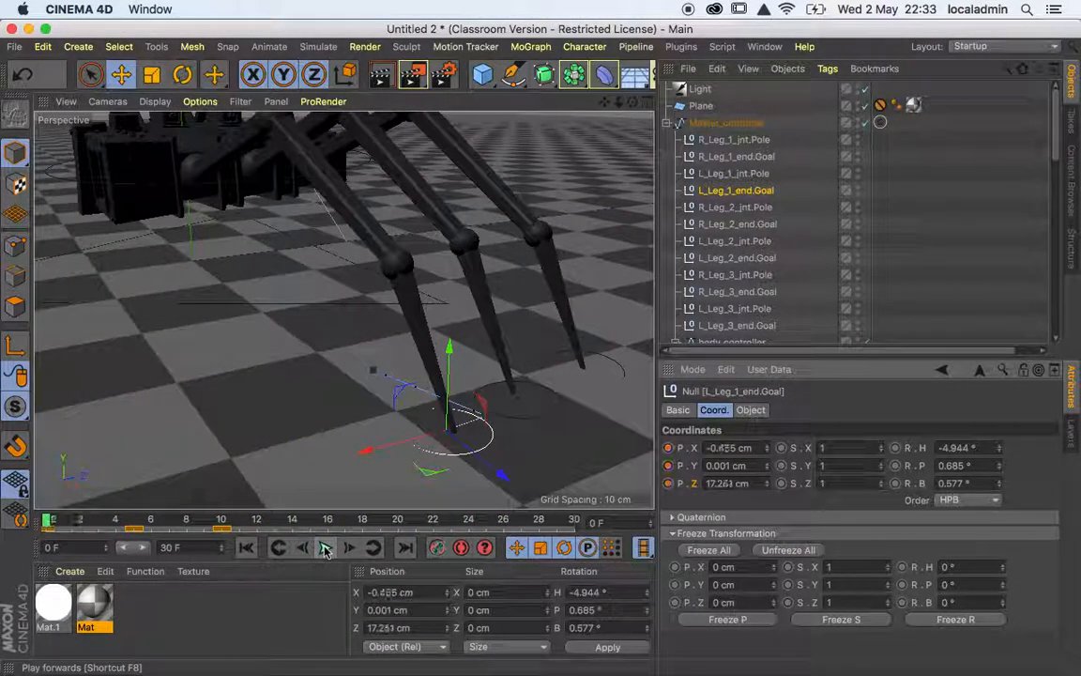
key(g)
key(g)
key(g)
key(g)
key(g)
key(g)
key(g)
key(g)
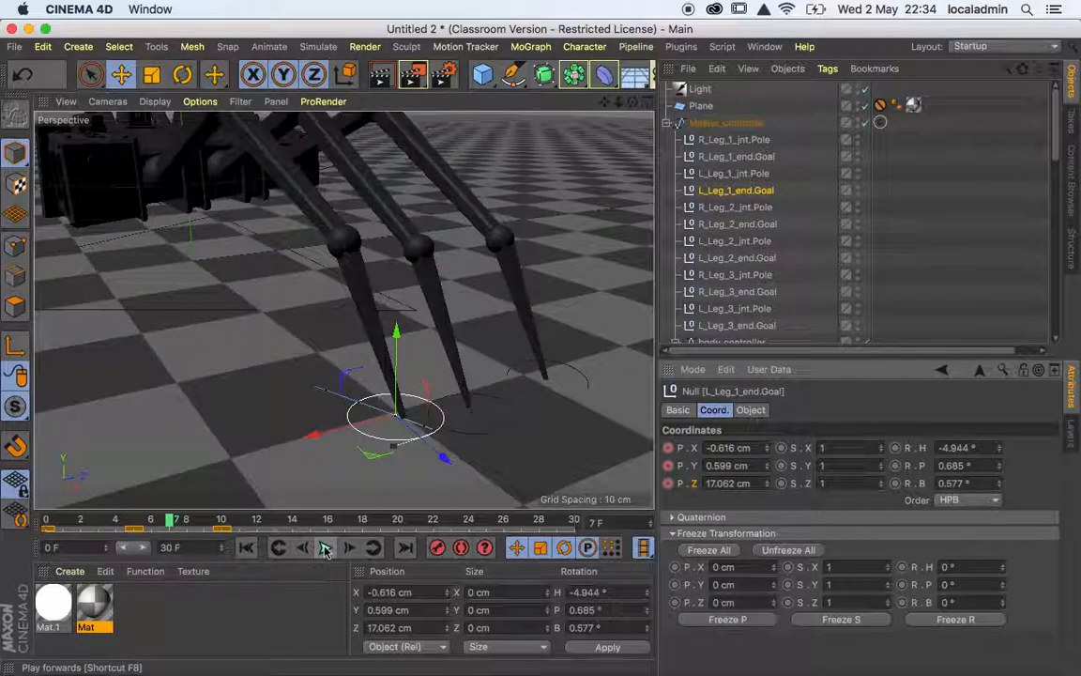
key(g)
key(g)
key(g)
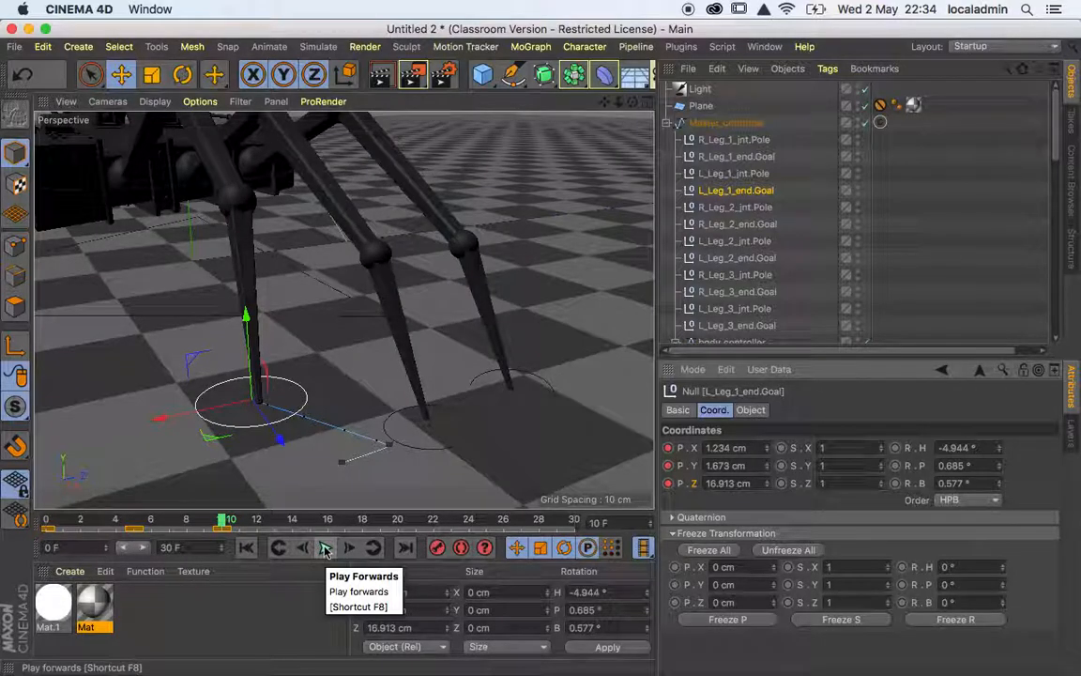
At frame 15, plant L_Leg_1_end.Goal forward at about X 2.8 and Z 16.8 cm with Y at 0 cm, and keyframe its position.
click(325, 550)
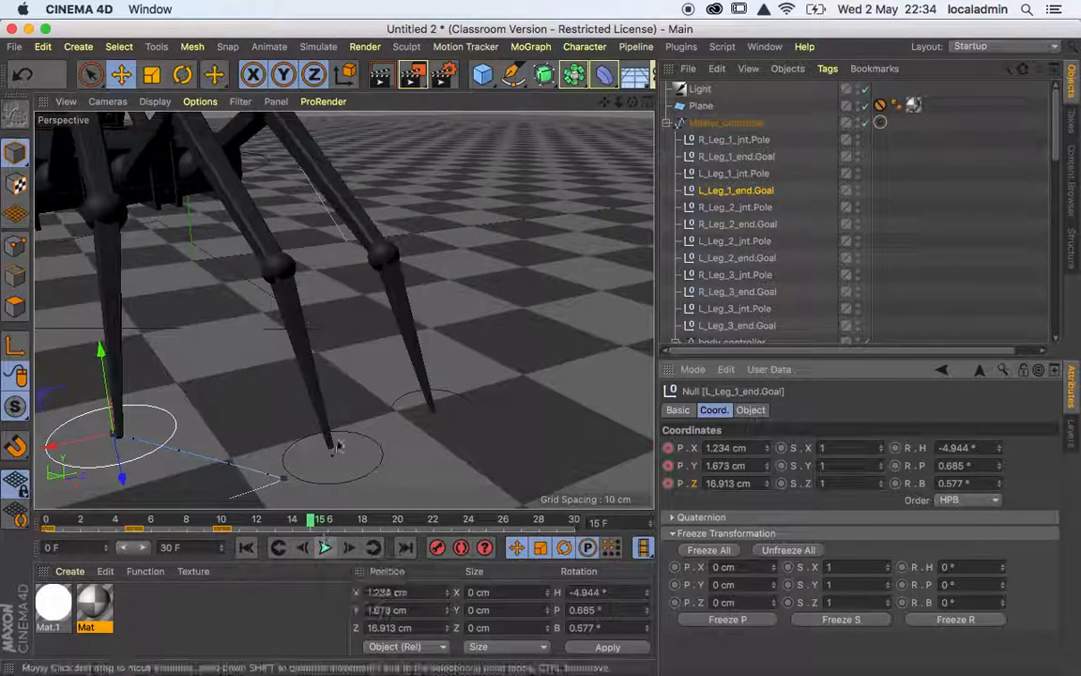
scroll(283, 374, down, 10)
alt+drag(283, 374, 392, 311)
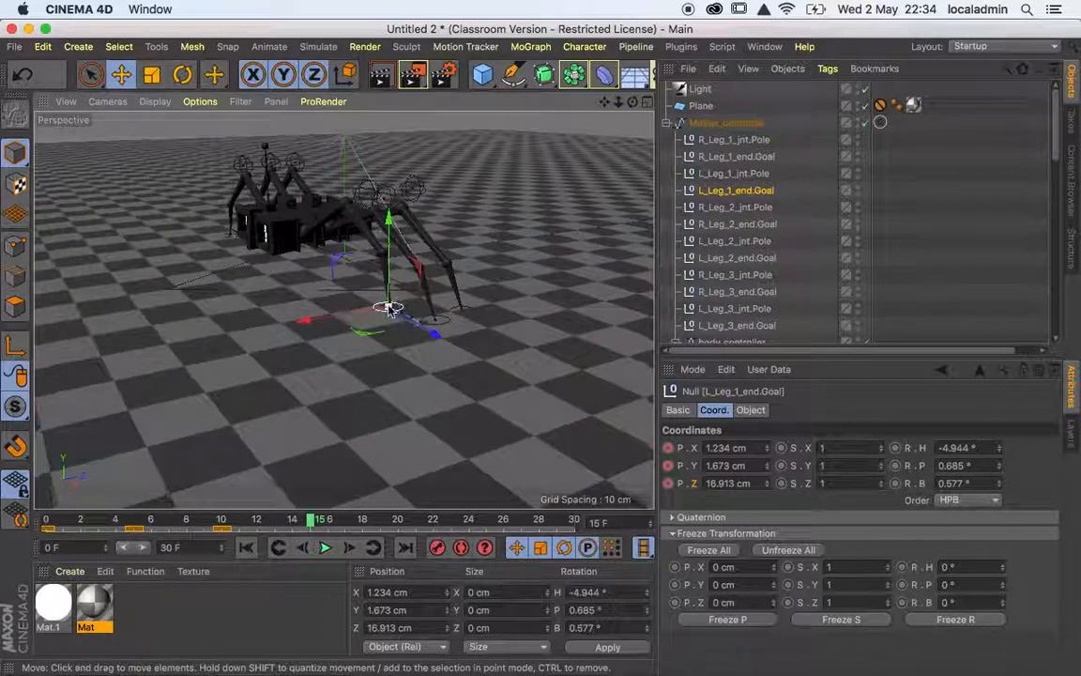
scroll(391, 310, up, 5)
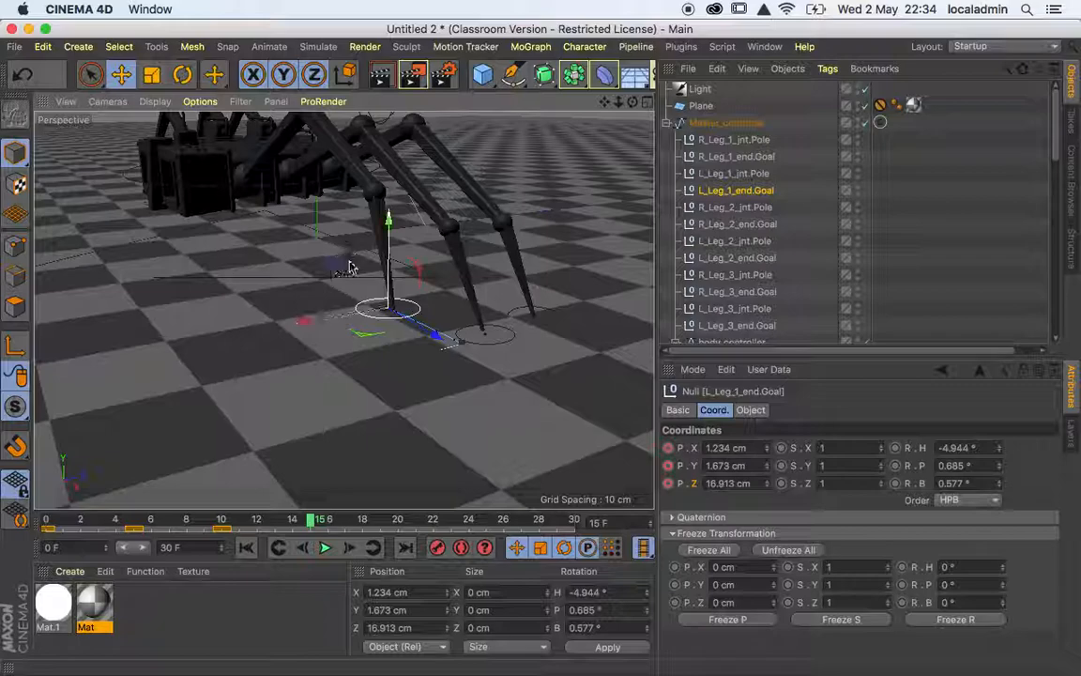
drag(338, 266, 286, 325)
click(726, 466)
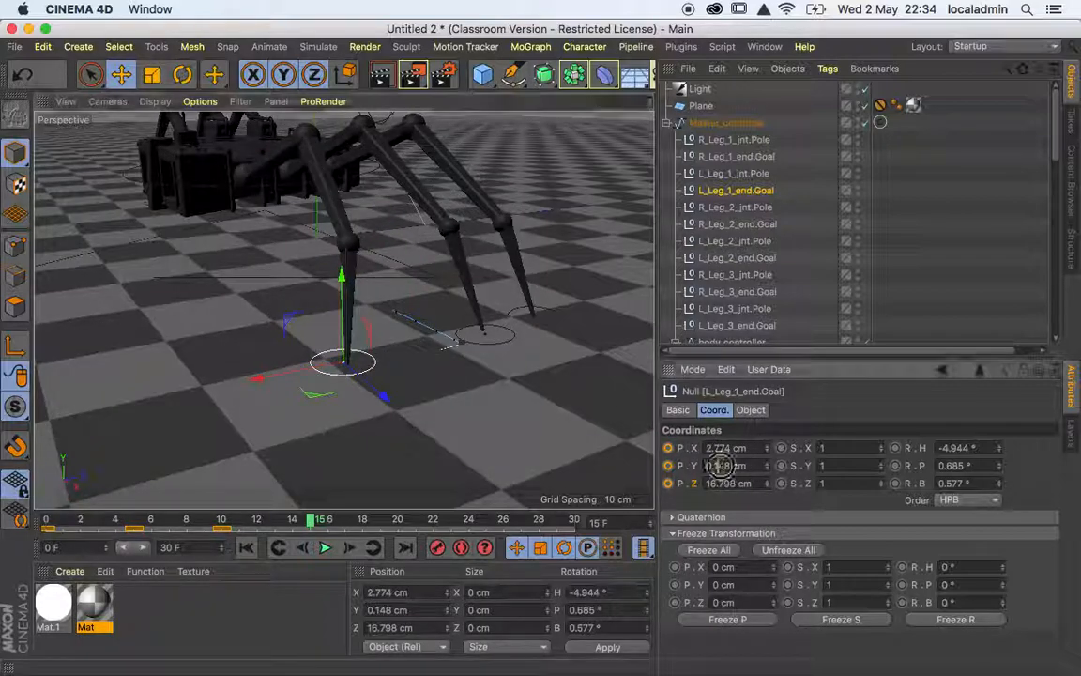
text(0)
key(Return)
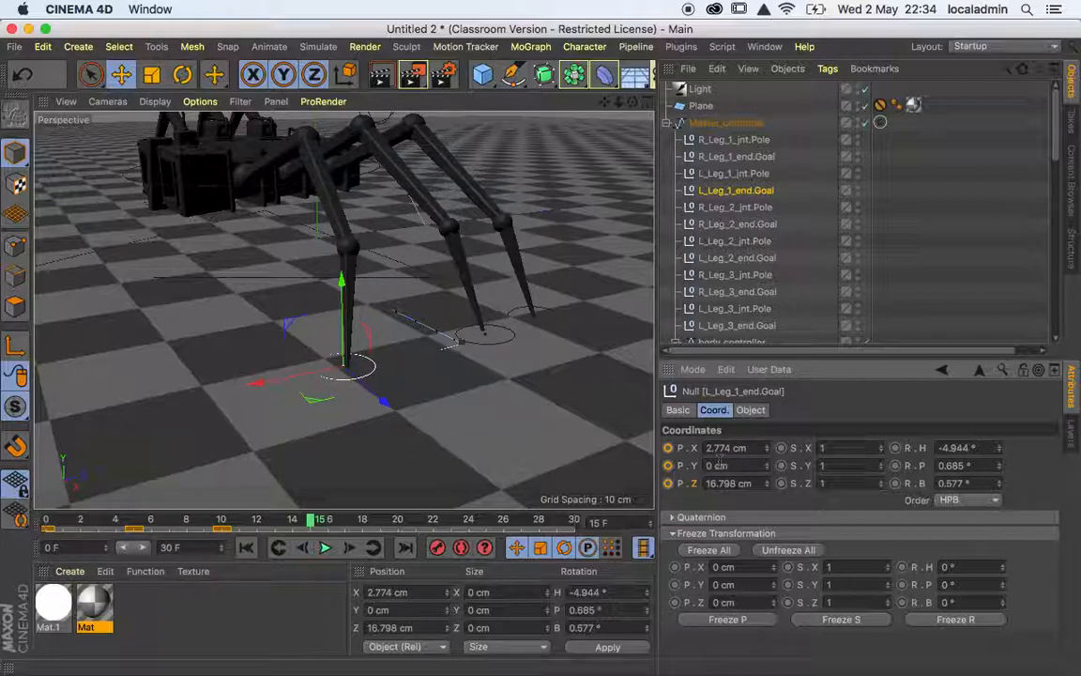
click(671, 451)
click(670, 468)
click(670, 486)
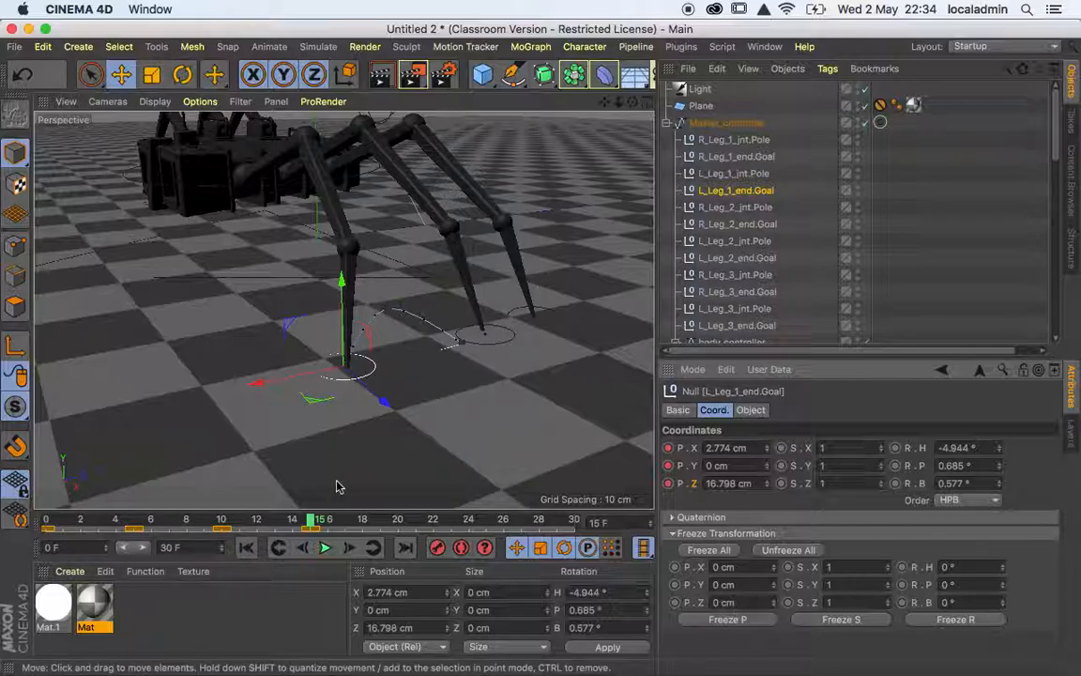
Step through the frames around 14 to 17 to check how the front left foot lands.
key(F8)
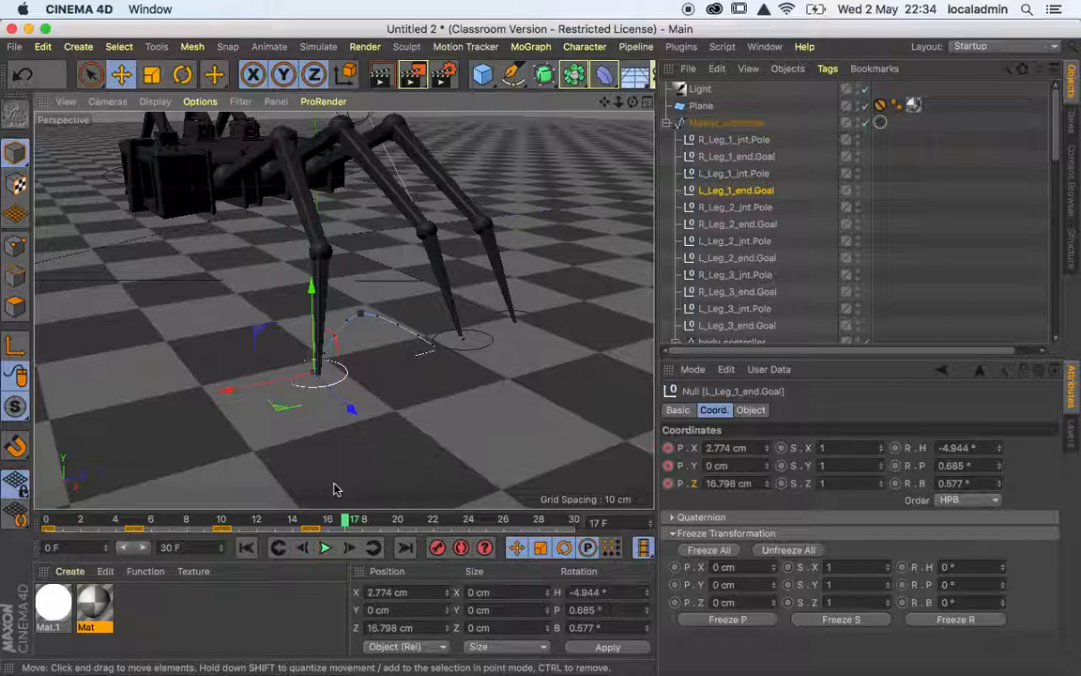
key(f)
key(f)
key(f)
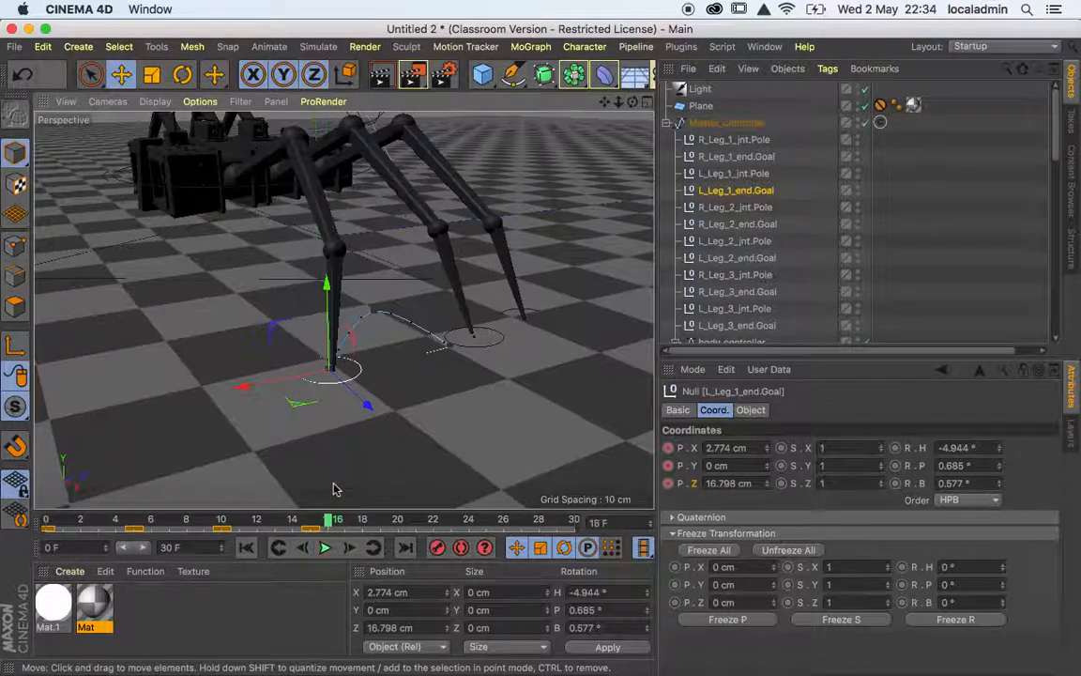
key(f)
key(g)
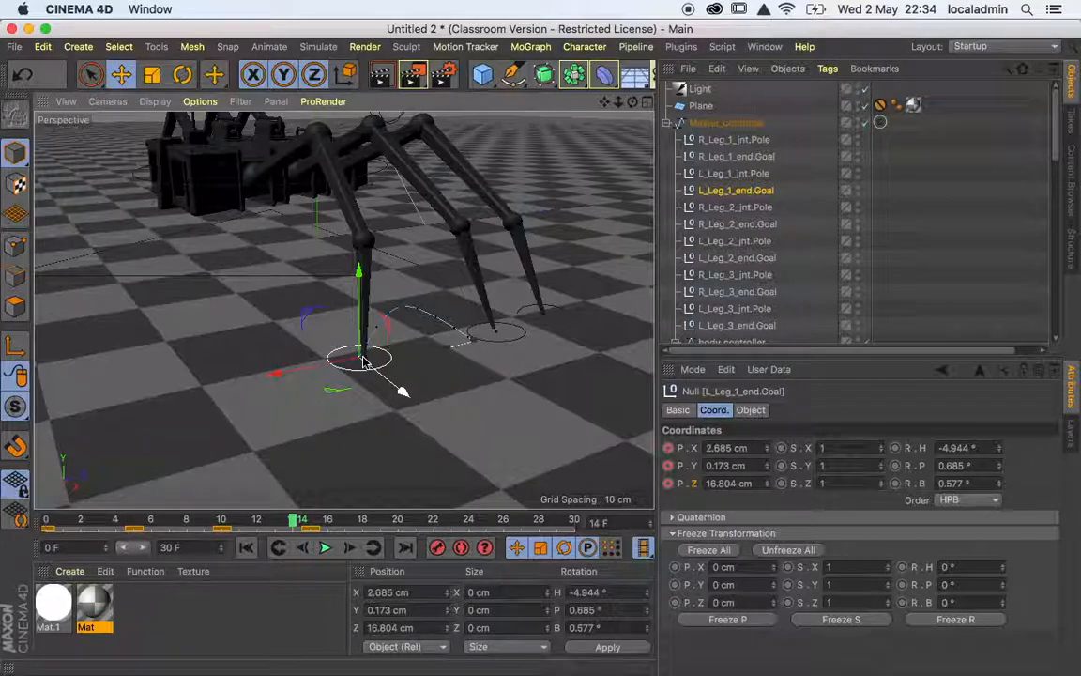
At frame 19, move L_Leg_1_end.Goal back to about X 0.4 and Z 17.0 cm, and keyframe its X, Y and Z position.
key(g)
key(g)
key(g)
key(g)
key(g)
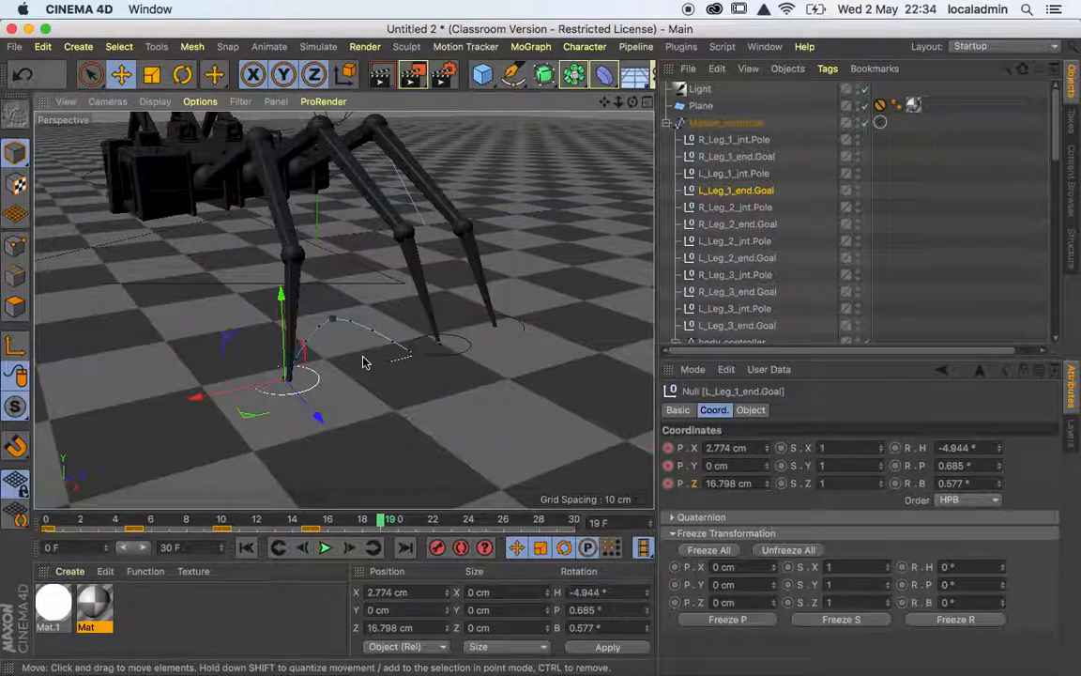
drag(194, 402, 273, 380)
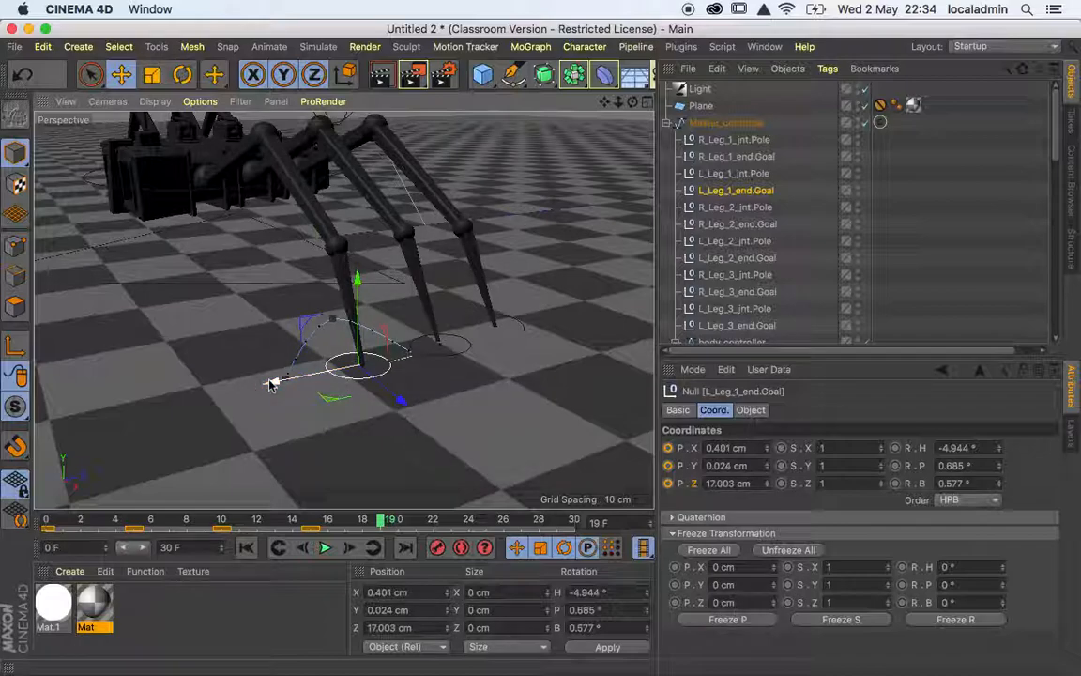
click(668, 448)
click(668, 469)
click(668, 486)
Step back to the start of the animation and forward to frame 21 to examine the front left foot's stepping motion.
key(f)
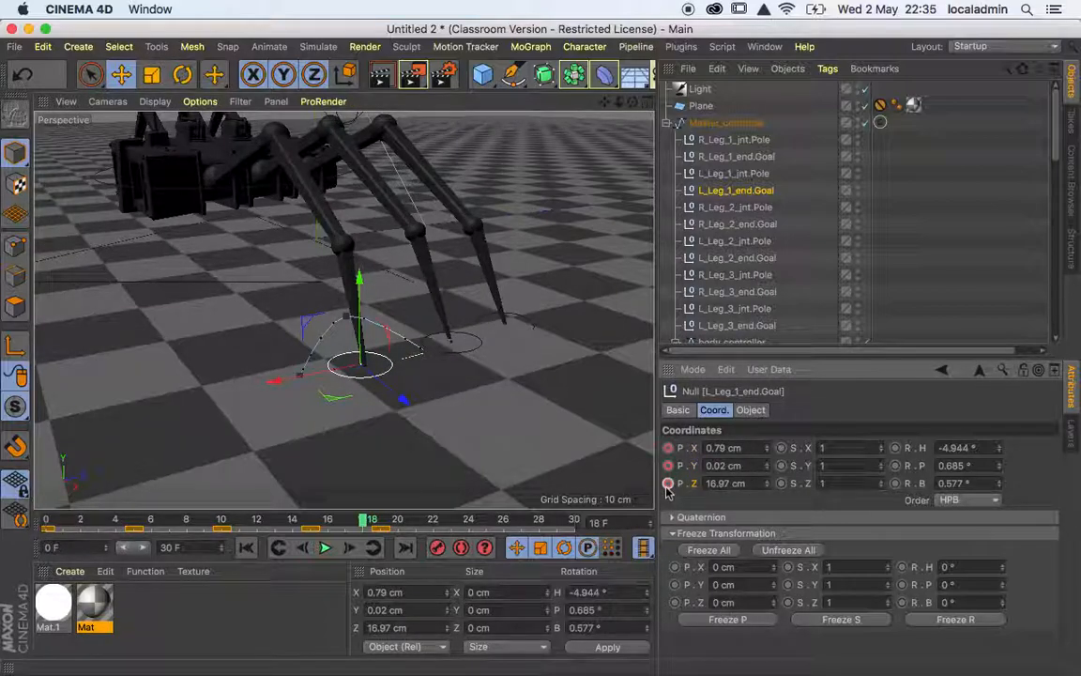
key(d)
key(f)
key(f)
key(f)
key(f)
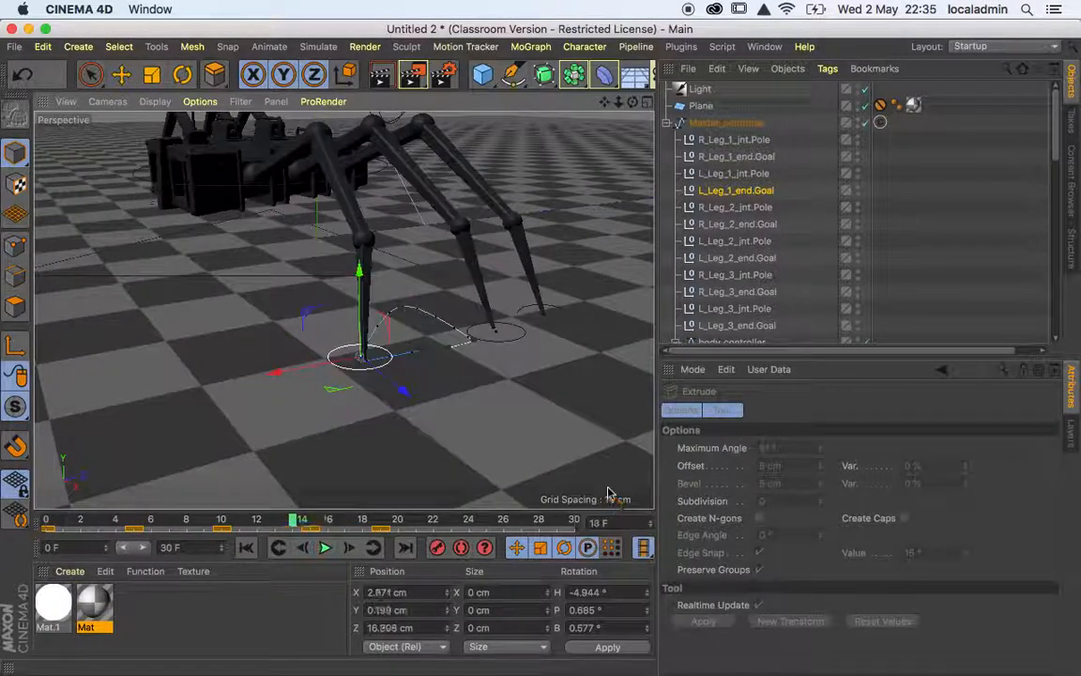
key(f)
key(f)
key(f)
key(f)
key(f)
key(f)
key(f)
key(f)
key(f)
key(f)
key(f)
key(f)
key(f)
key(f)
key(f)
key(f)
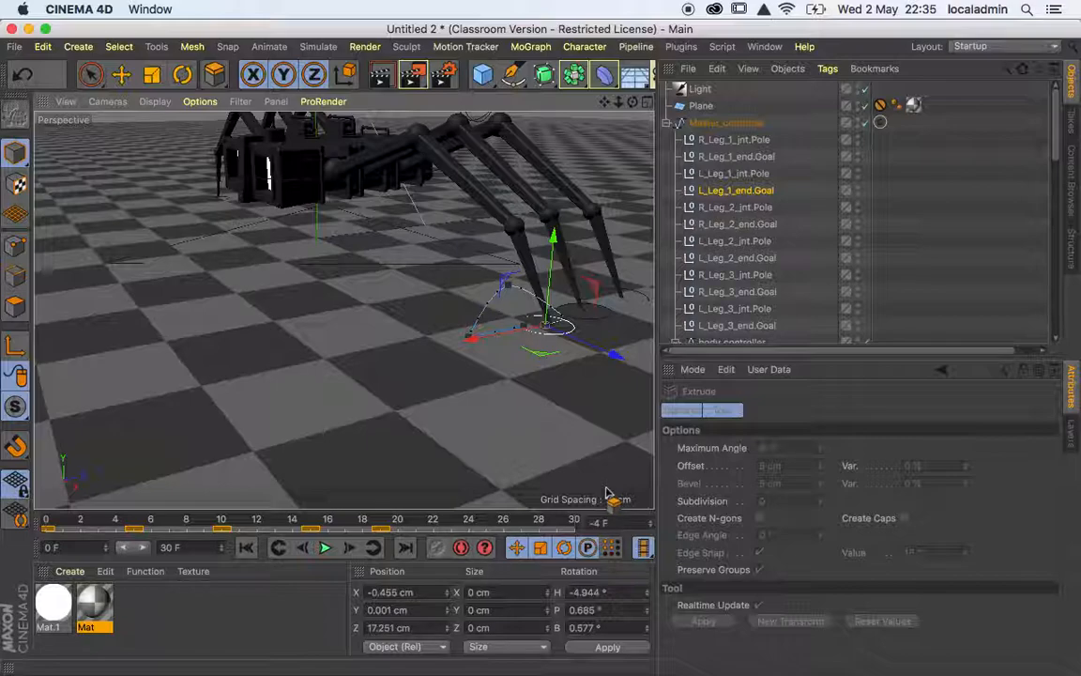
key(g)
key(g)
key(g)
key(g)
key(g)
key(g)
key(g)
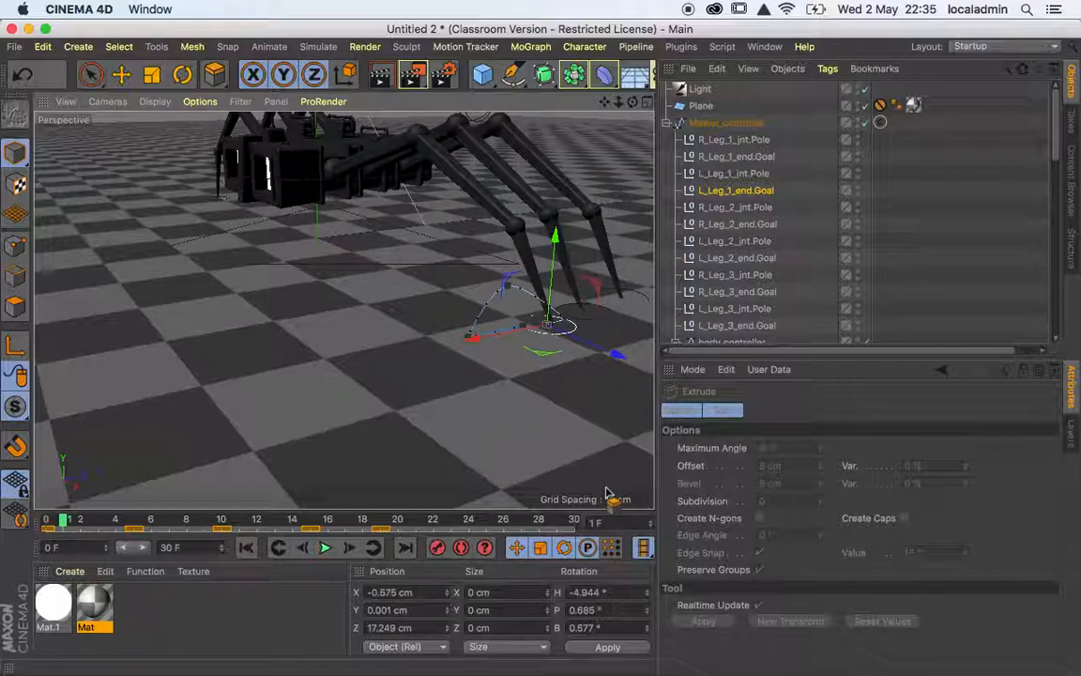
key(g)
key(g)
key(g)
key(g)
key(g)
key(g)
key(g)
key(g)
key(g)
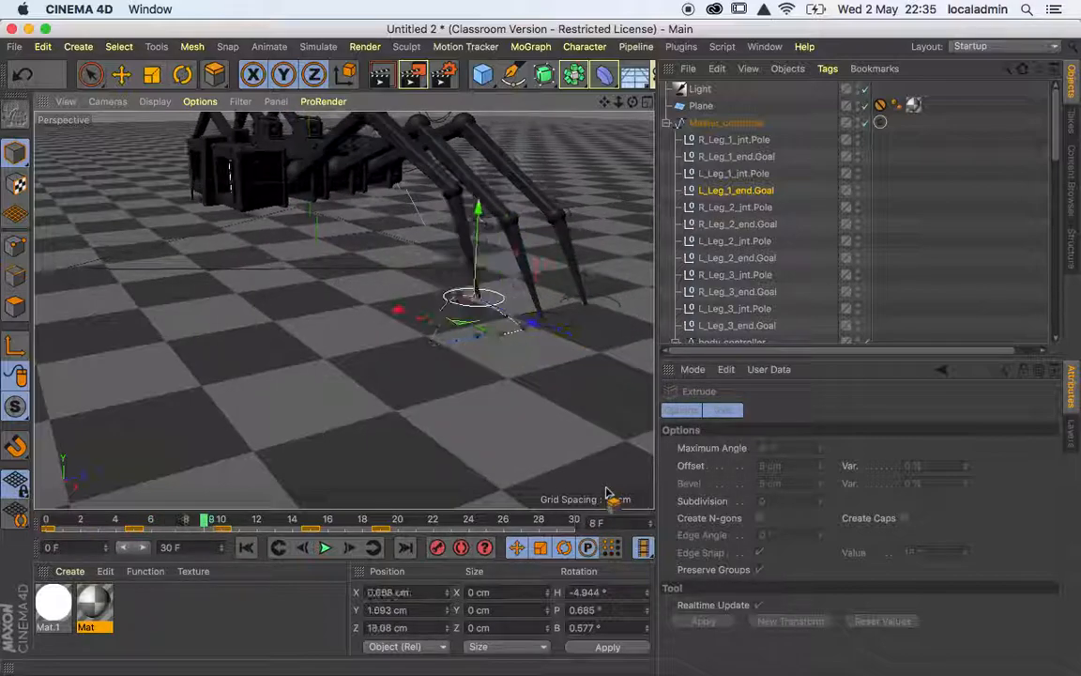
key(g)
key(g)
key(g)
key(g)
key(g)
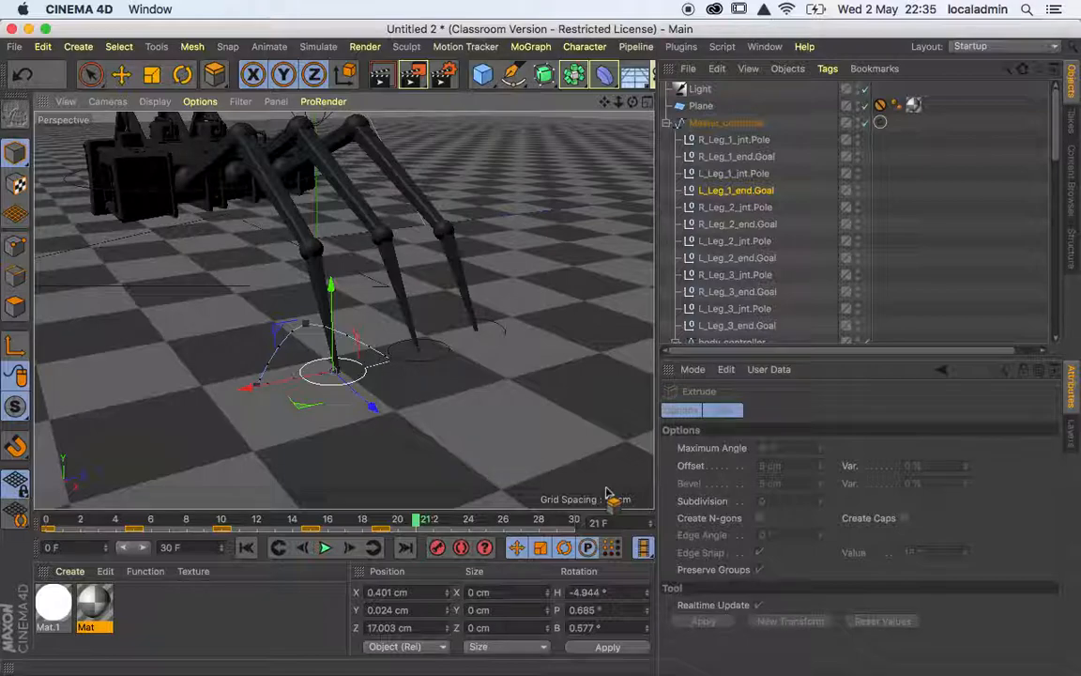
Step back and forth around frames 19 to 21 to compare the foot's ground position with the moving body.
key(f)
key(f)
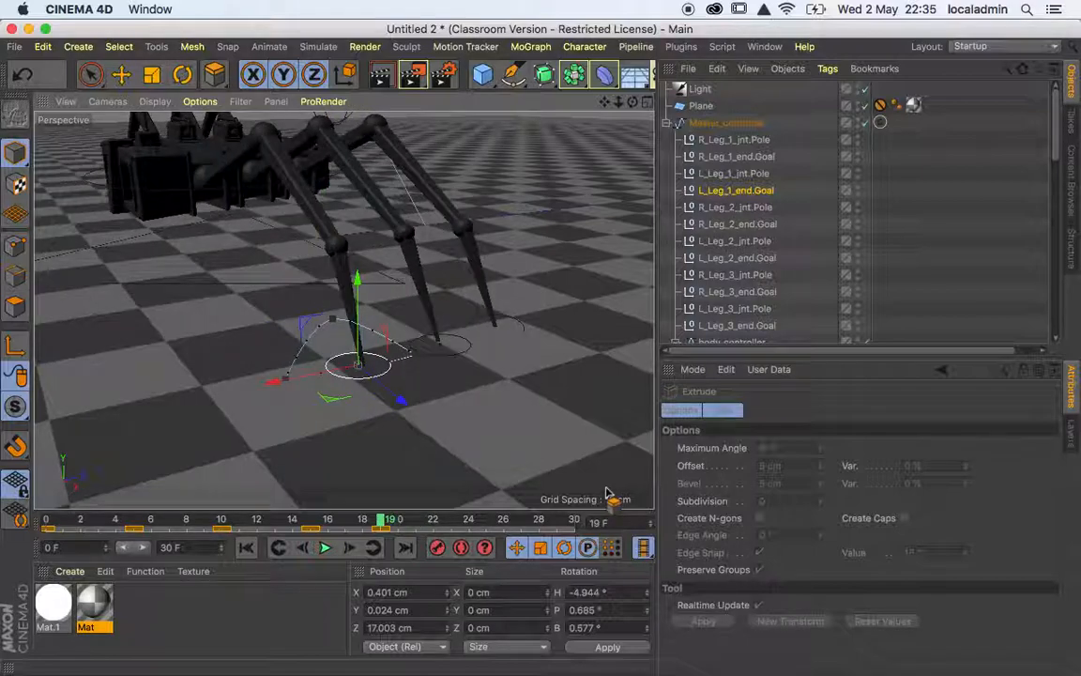
key(g)
key(g)
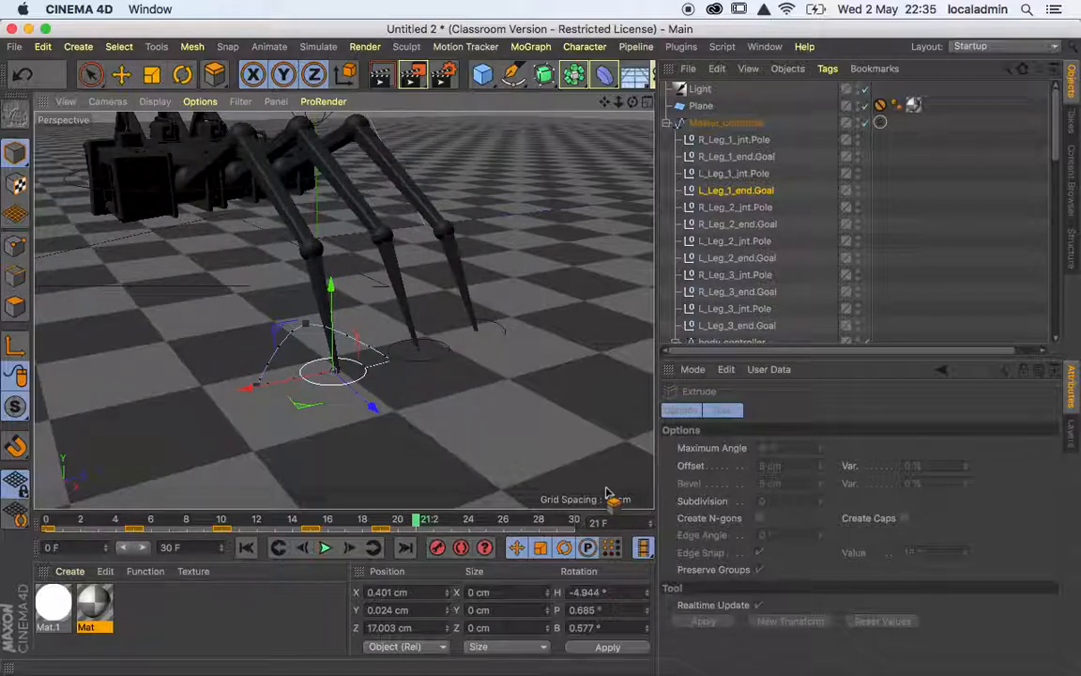
key(f)
key(f)
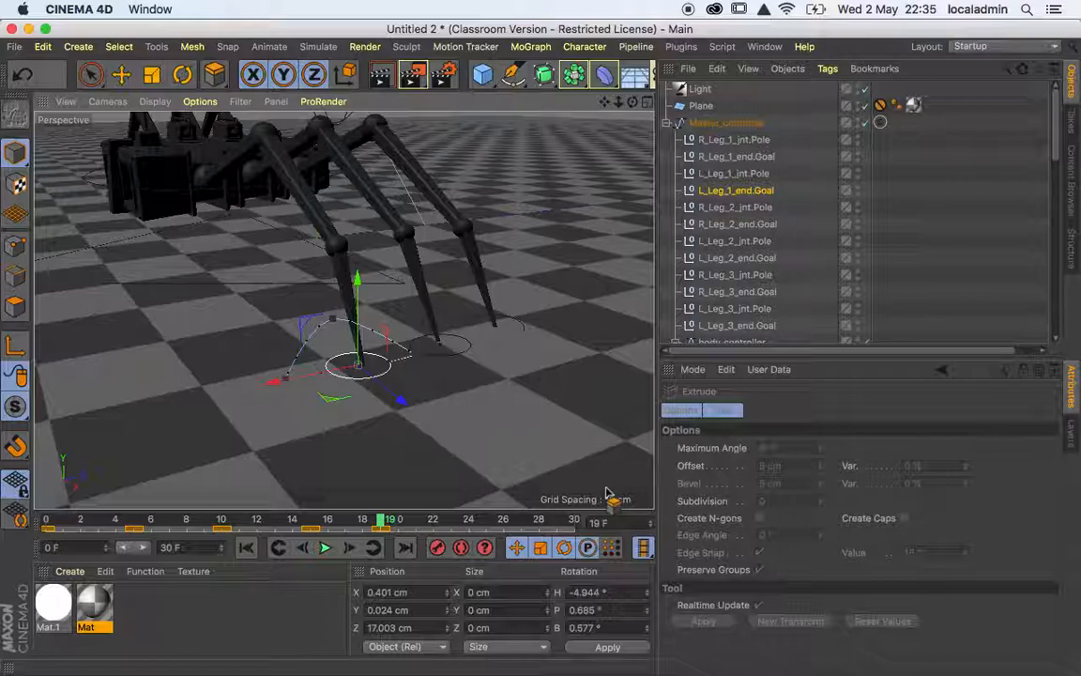
key(g)
key(g)
key(g)
key(f)
key(f)
key(f)
key(g)
key(f)
At frame 24, move L_Leg_1_end.Goal back to about X -1.8, Y 0.05 and Z 17.2 cm, and keyframe its position.
key(g)
key(g)
key(g)
key(g)
key(g)
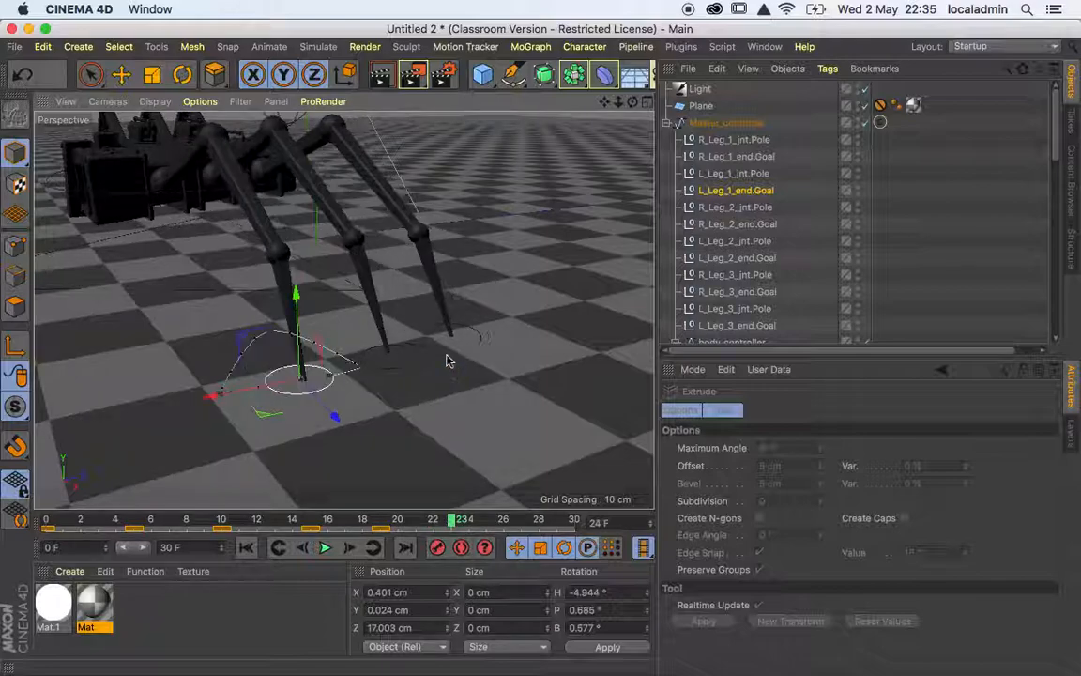
drag(206, 398, 283, 387)
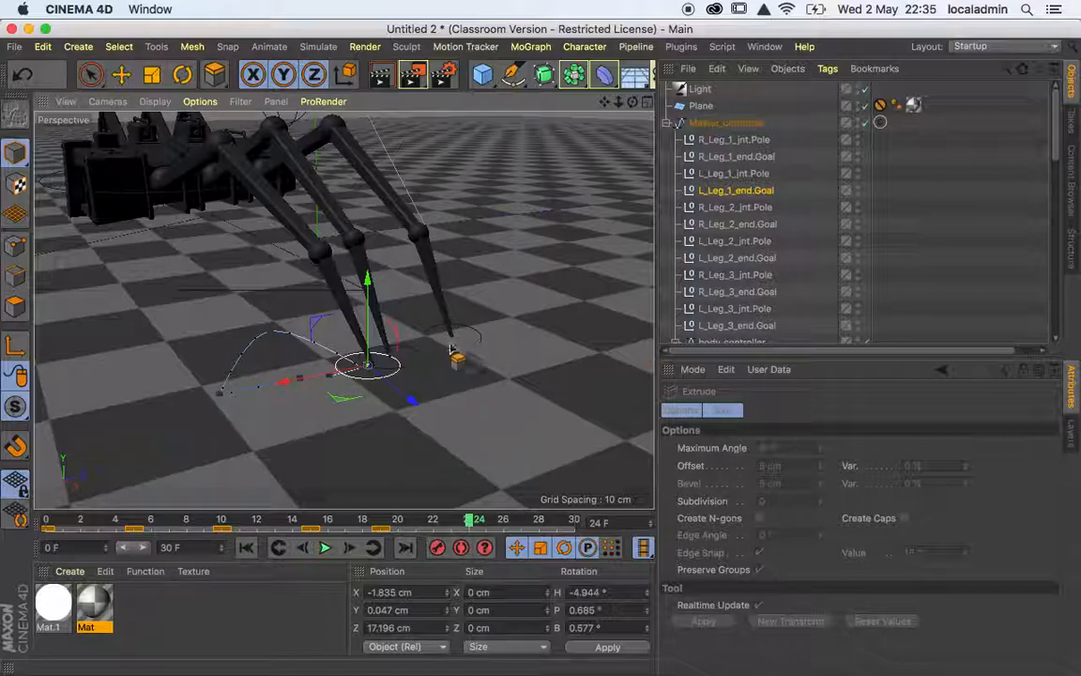
click(740, 193)
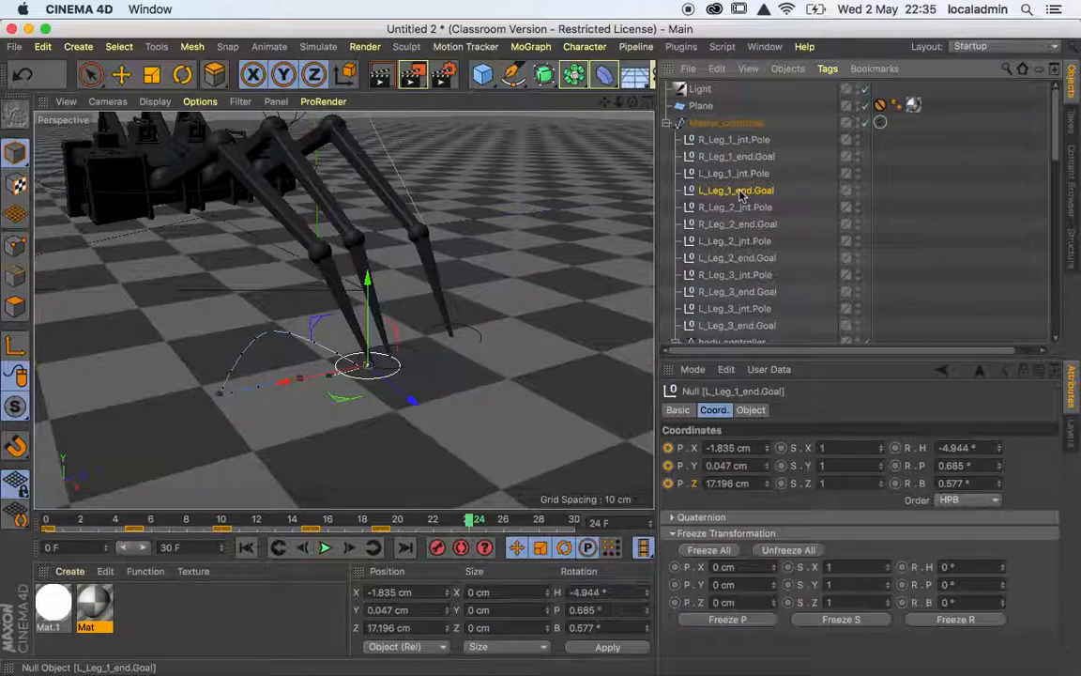
click(671, 453)
click(671, 451)
click(668, 483)
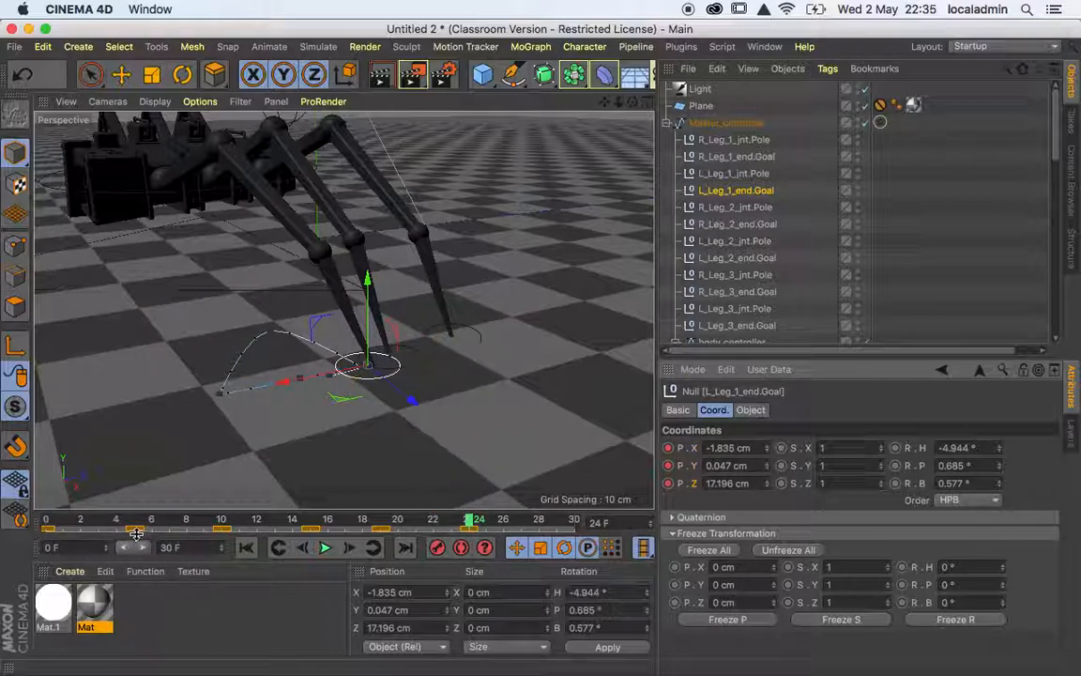
At frame 30, lift L_Leg_1_end.Goal forward to about X 2.2, Y 1.0 and Z 16.8 cm, and keyframe its position.
drag(282, 339, 429, 337)
drag(472, 525, 574, 521)
drag(327, 349, 138, 331)
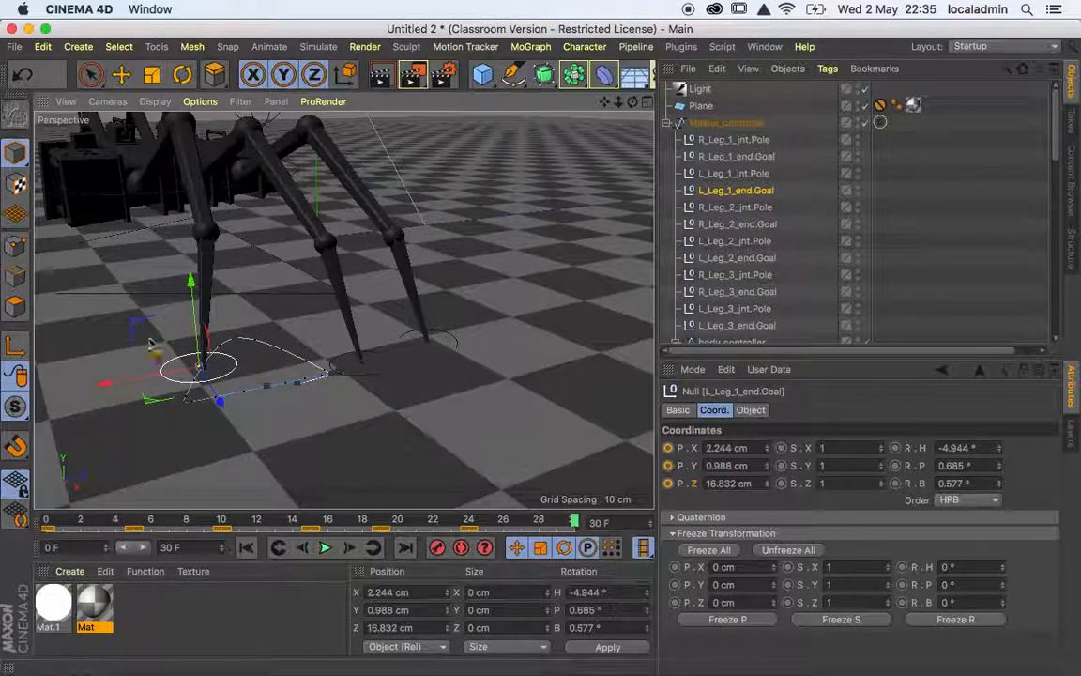
click(669, 449)
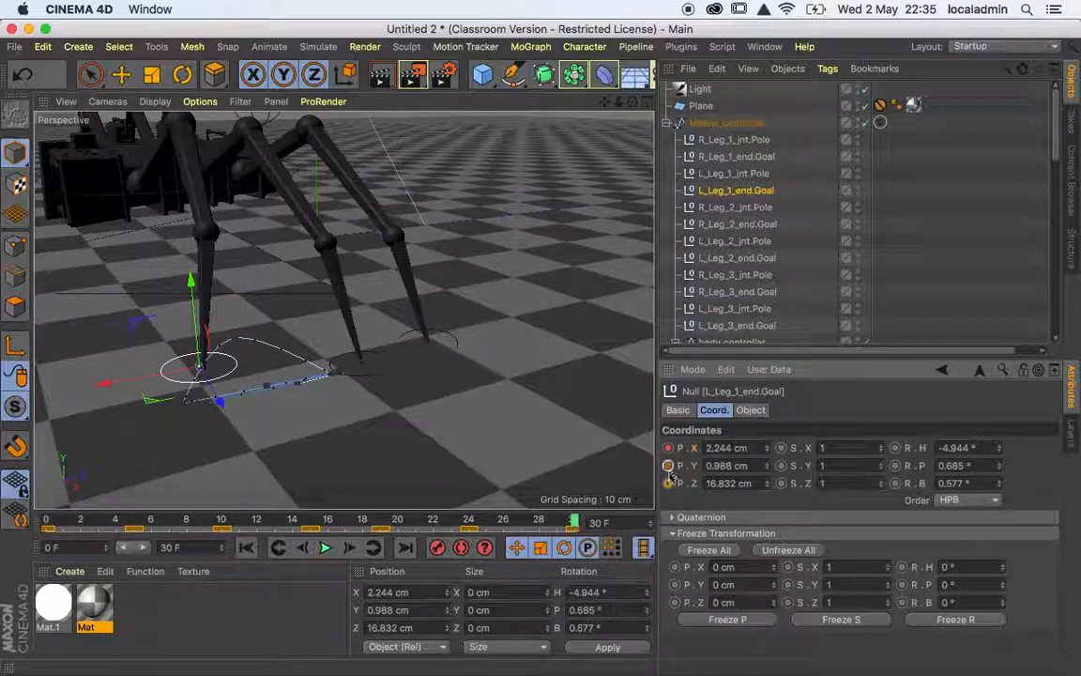
click(667, 483)
Set the playback rate to 5 FPS and play the animation to review the front left leg's full motion.
click(325, 549)
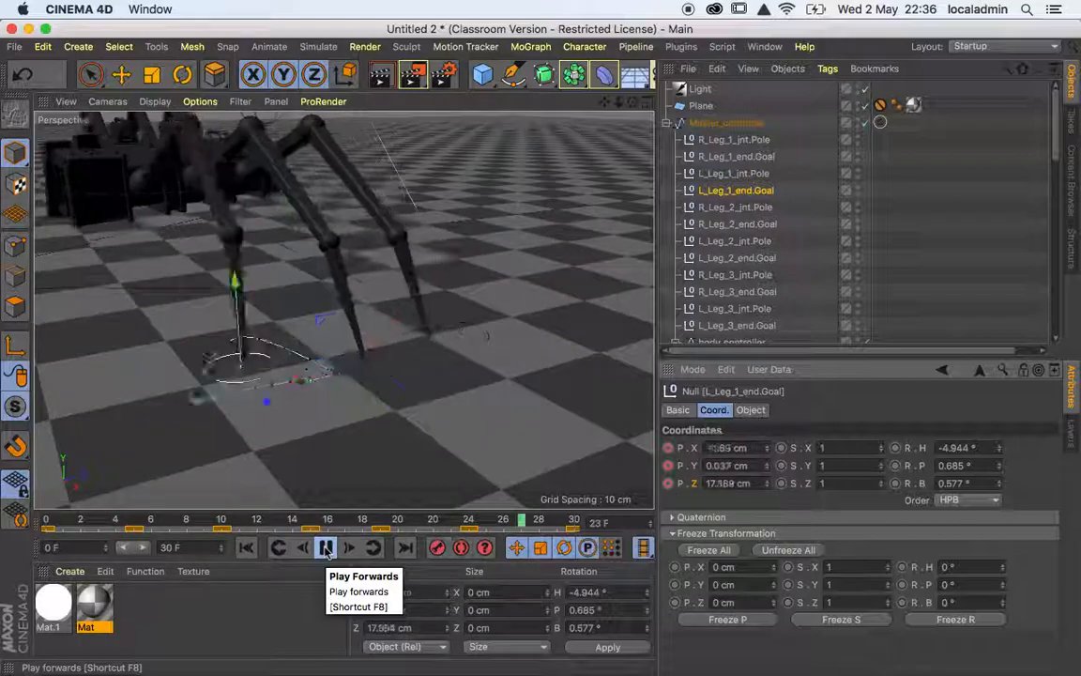
click(325, 549)
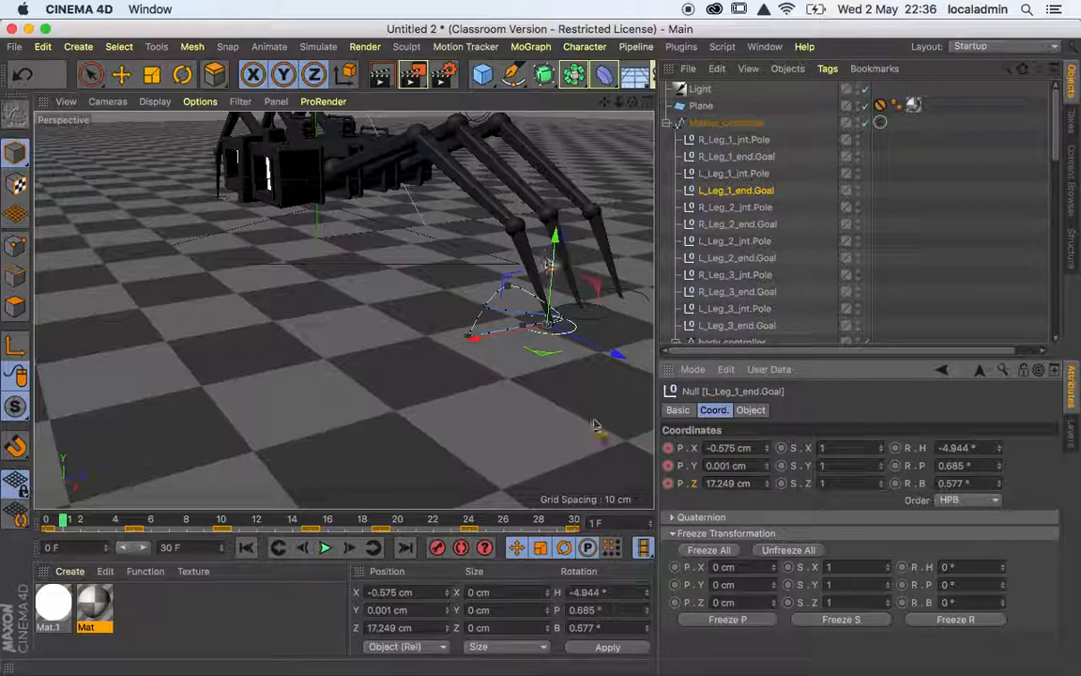
click(646, 549)
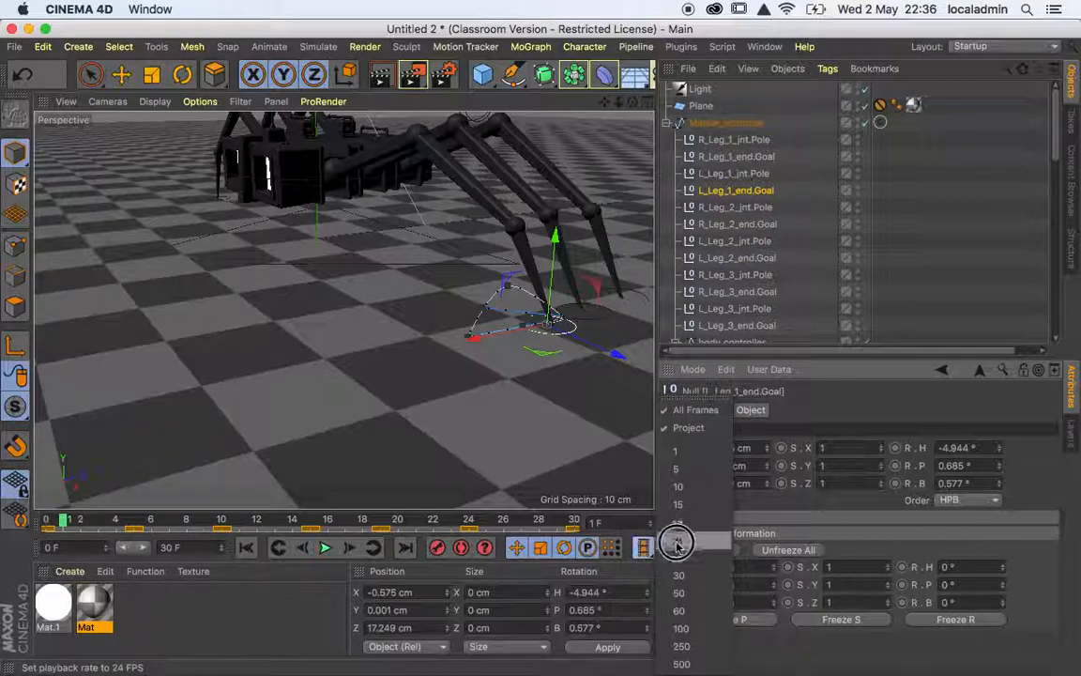
click(688, 469)
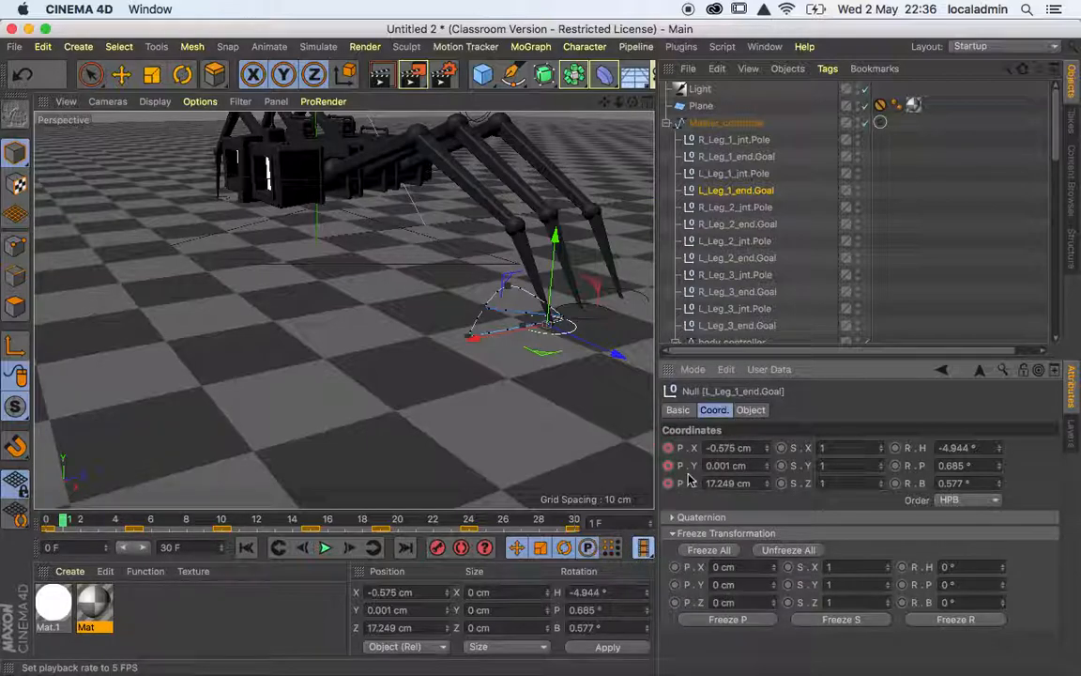
click(324, 548)
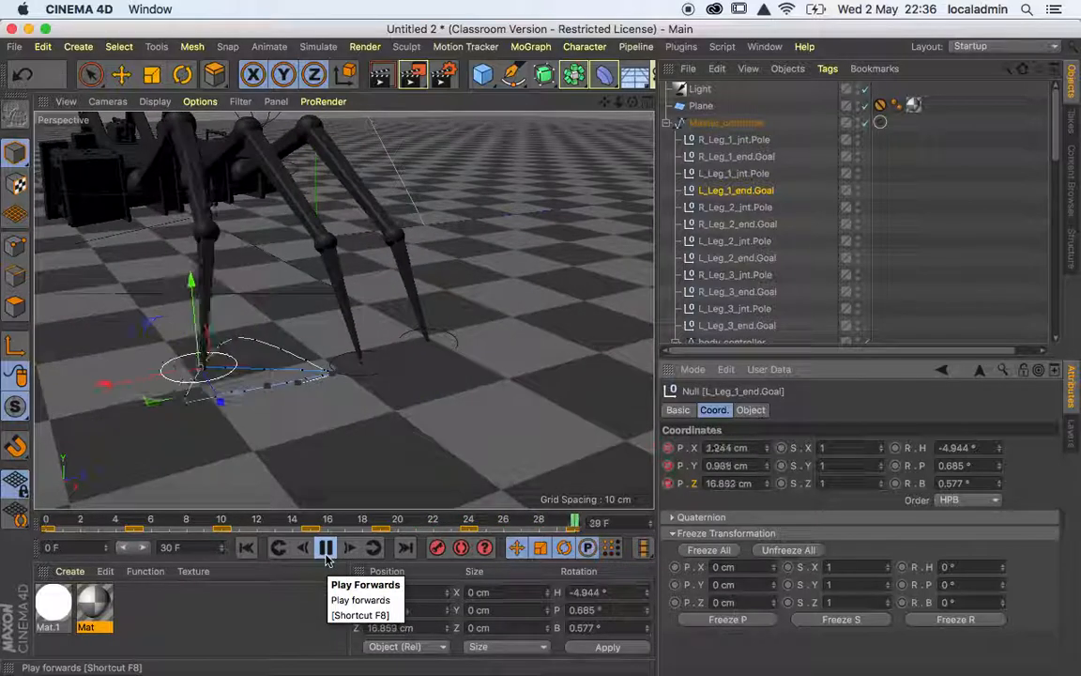
click(326, 548)
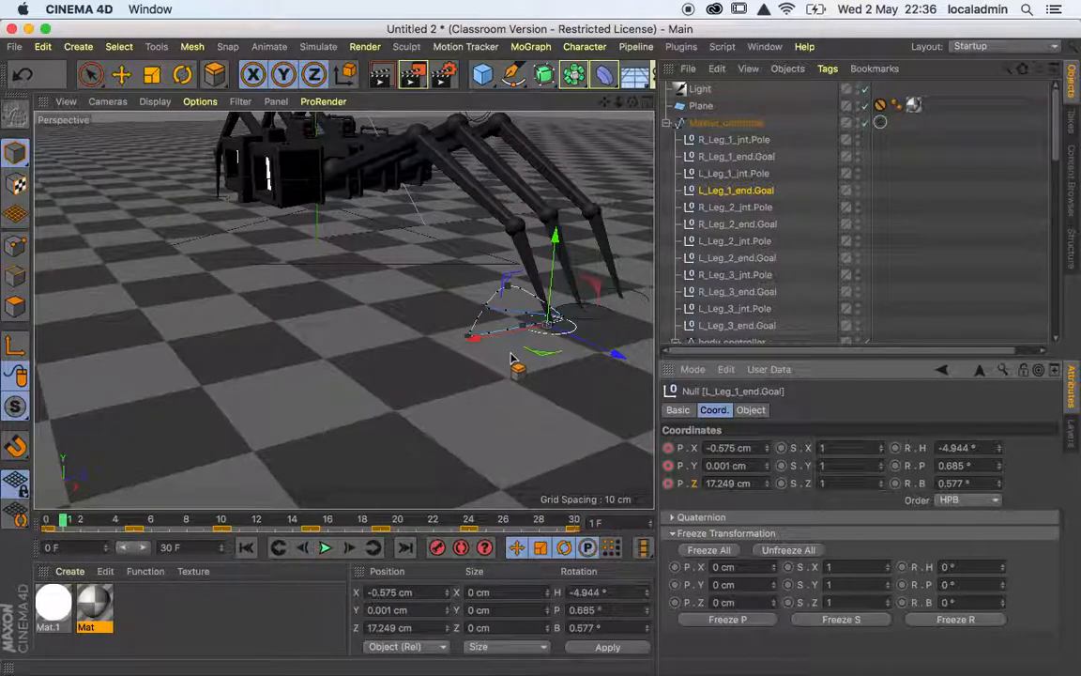
Show the F-curves of L_Leg_1_end.Goal's position and set all of its keys to Linear interpolation.
right_click(381, 525)
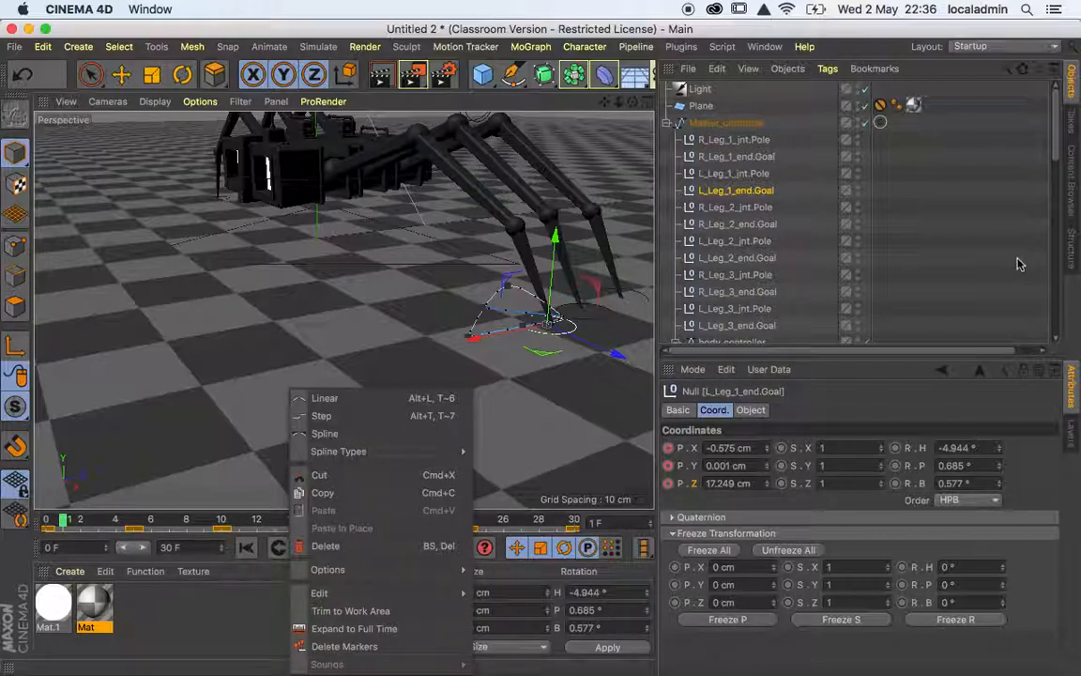
right_click(683, 471)
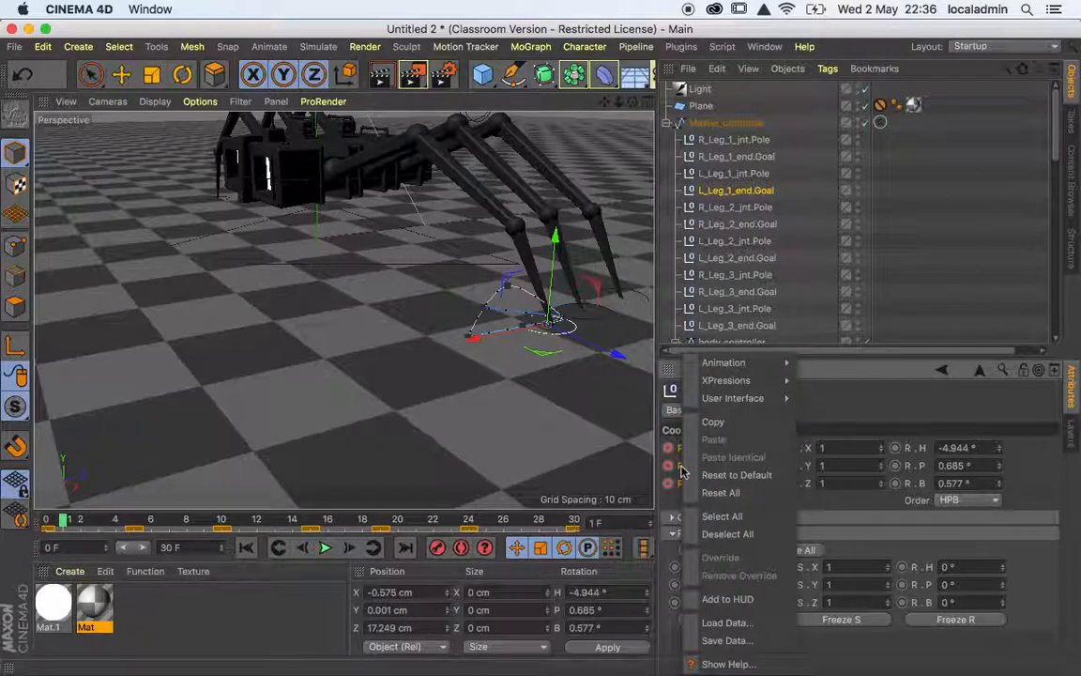
mouse_move(751, 364)
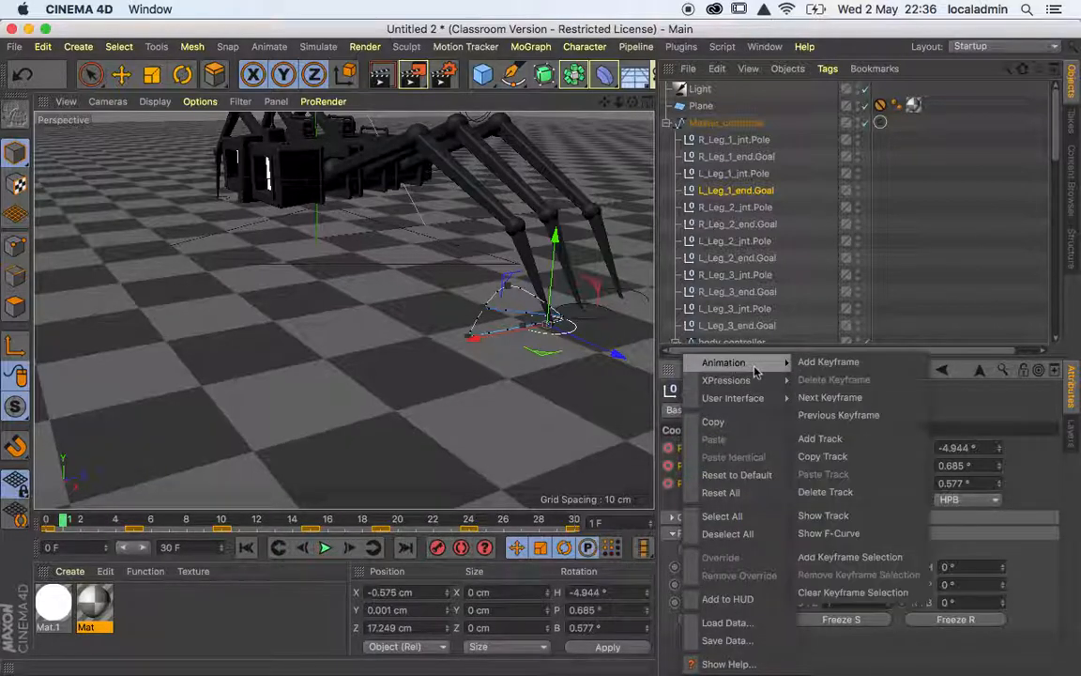
click(830, 533)
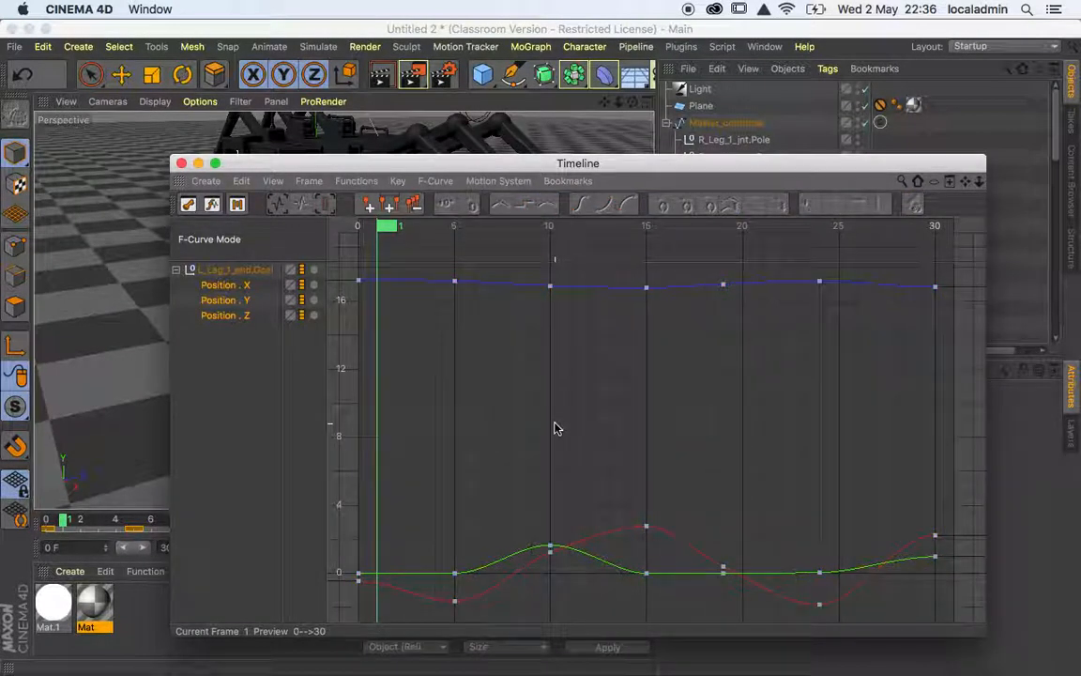
key(super+a)
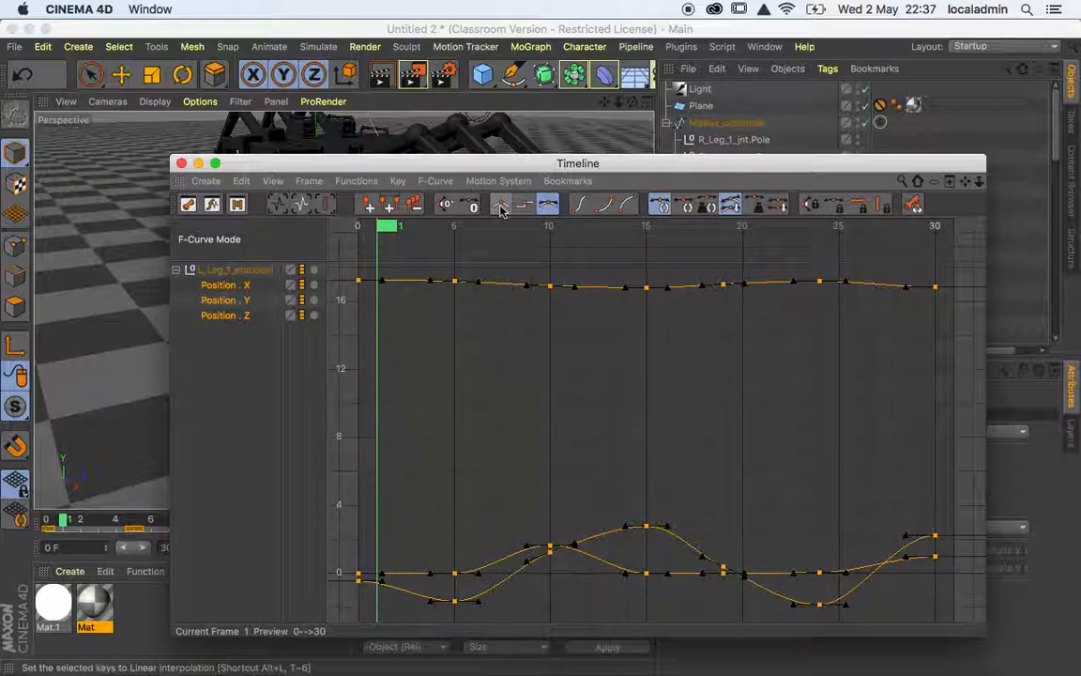
click(500, 211)
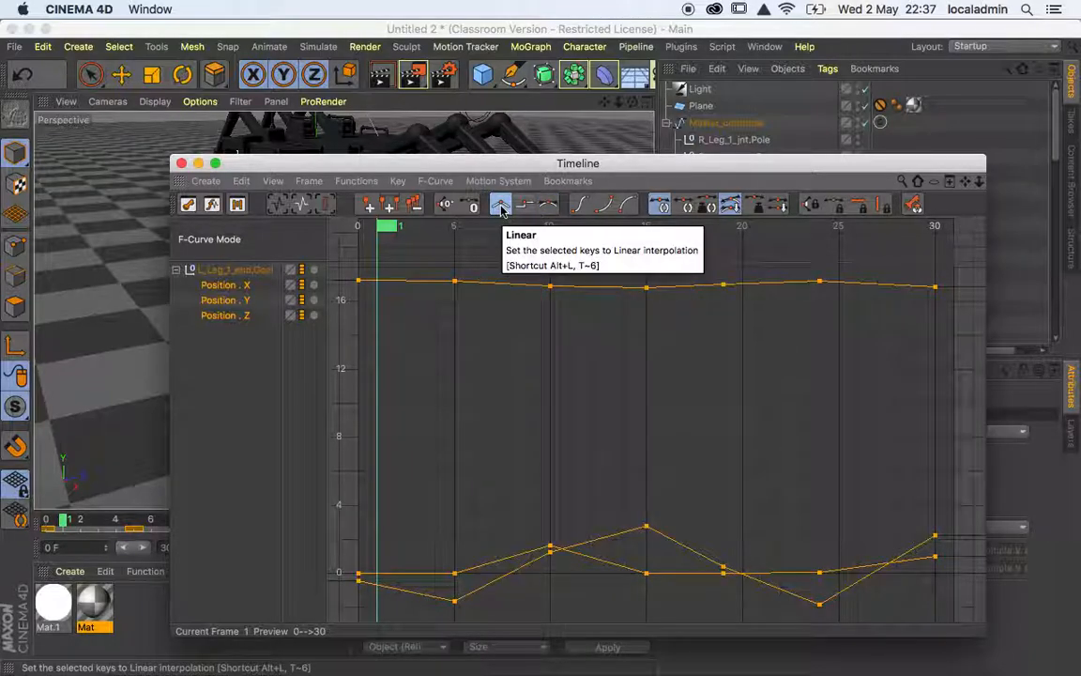
Move the Timeline window clear of the viewport and play the animation to review the linear leg motion.
drag(466, 164, 920, 449)
click(324, 548)
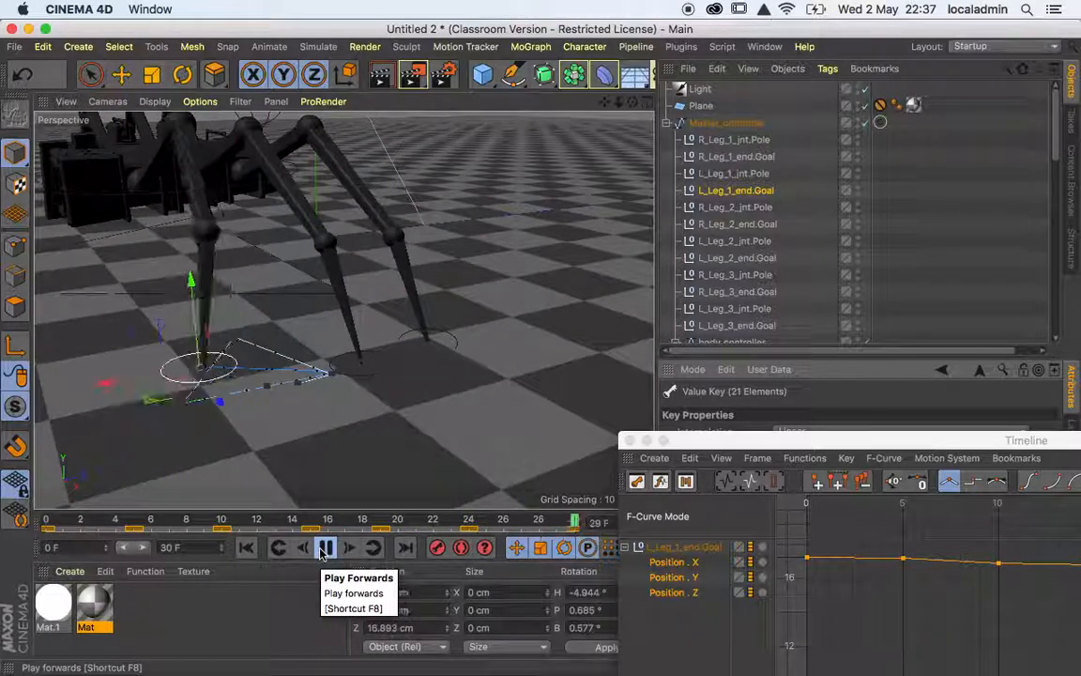
click(324, 549)
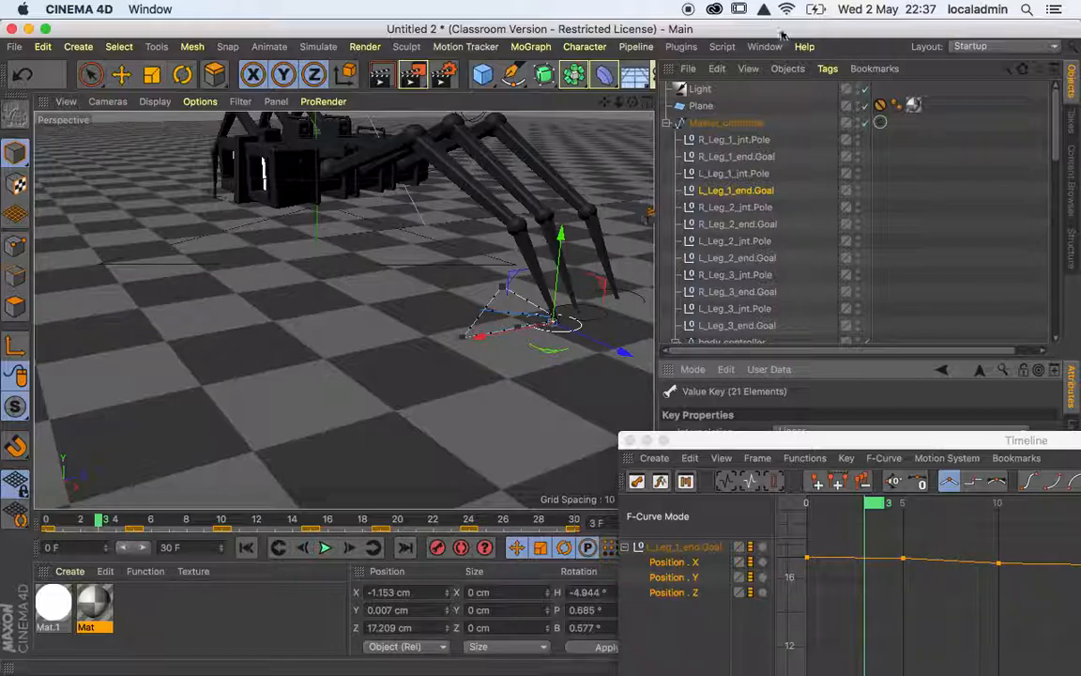